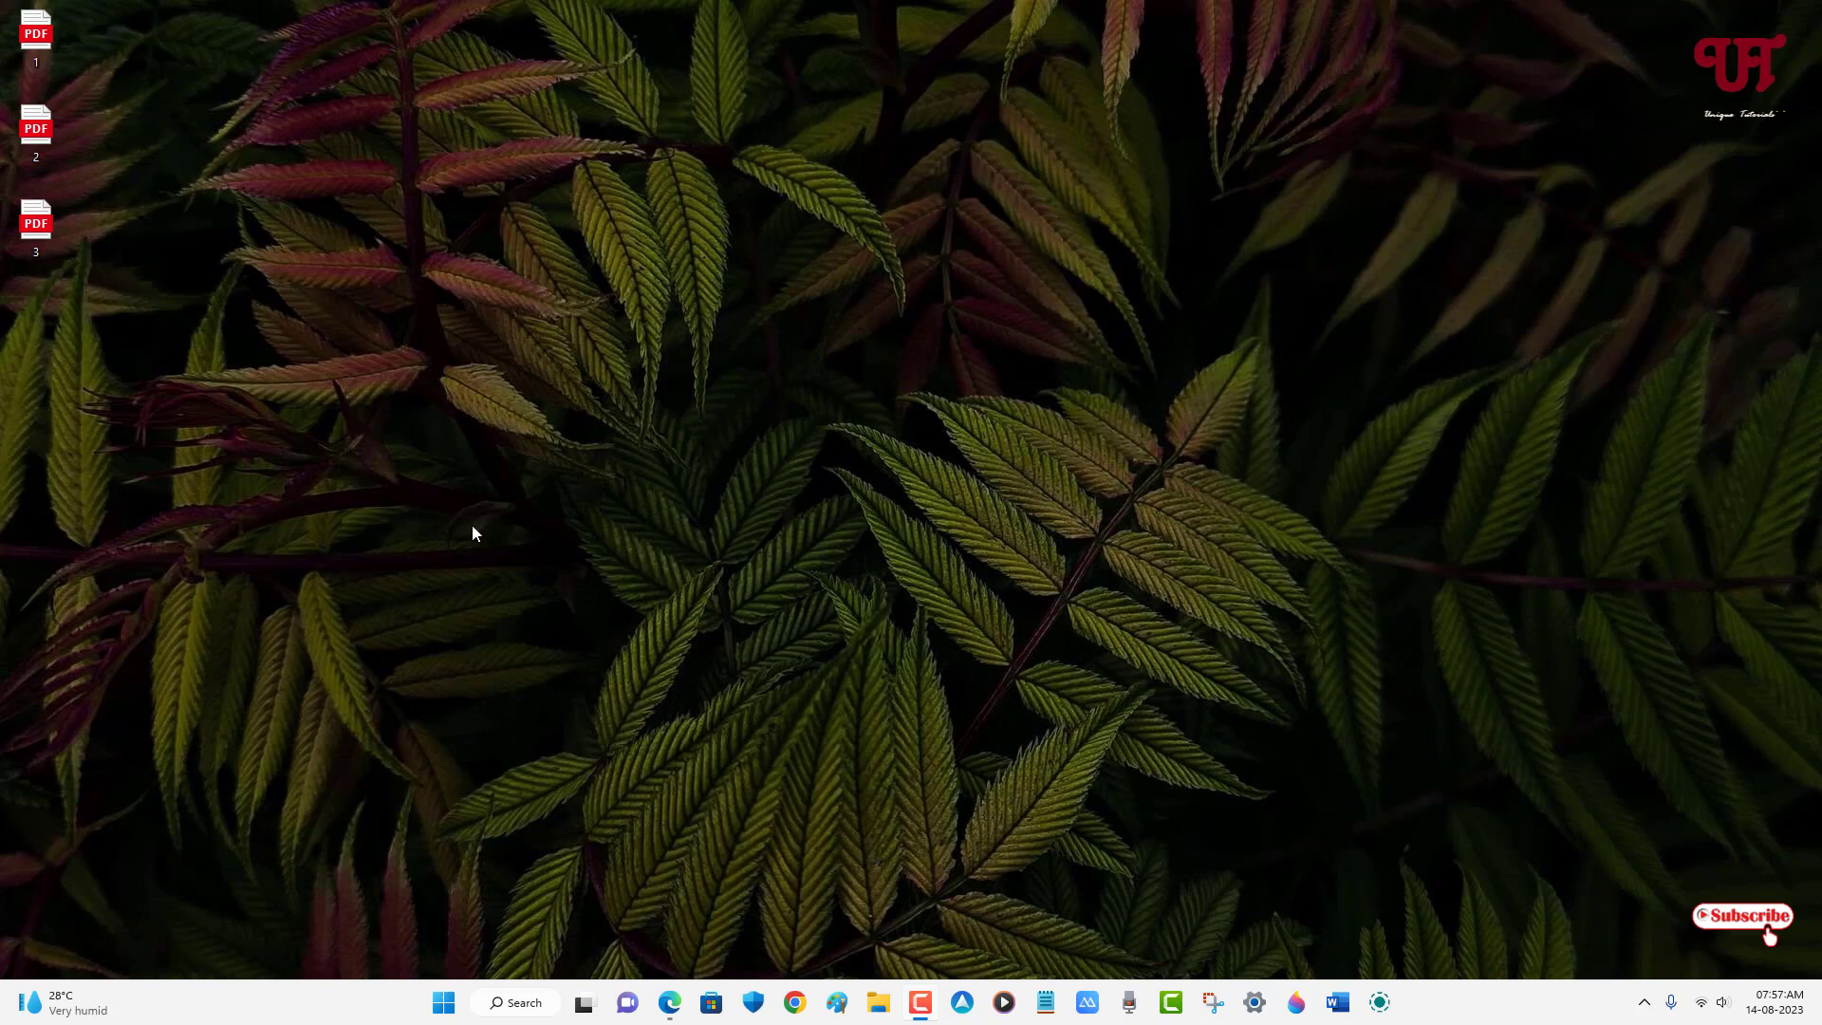
- Find PDFZilla's Batch PDF Encryptor page in Edge and download the Portable ZIP Version
click(670, 1002)
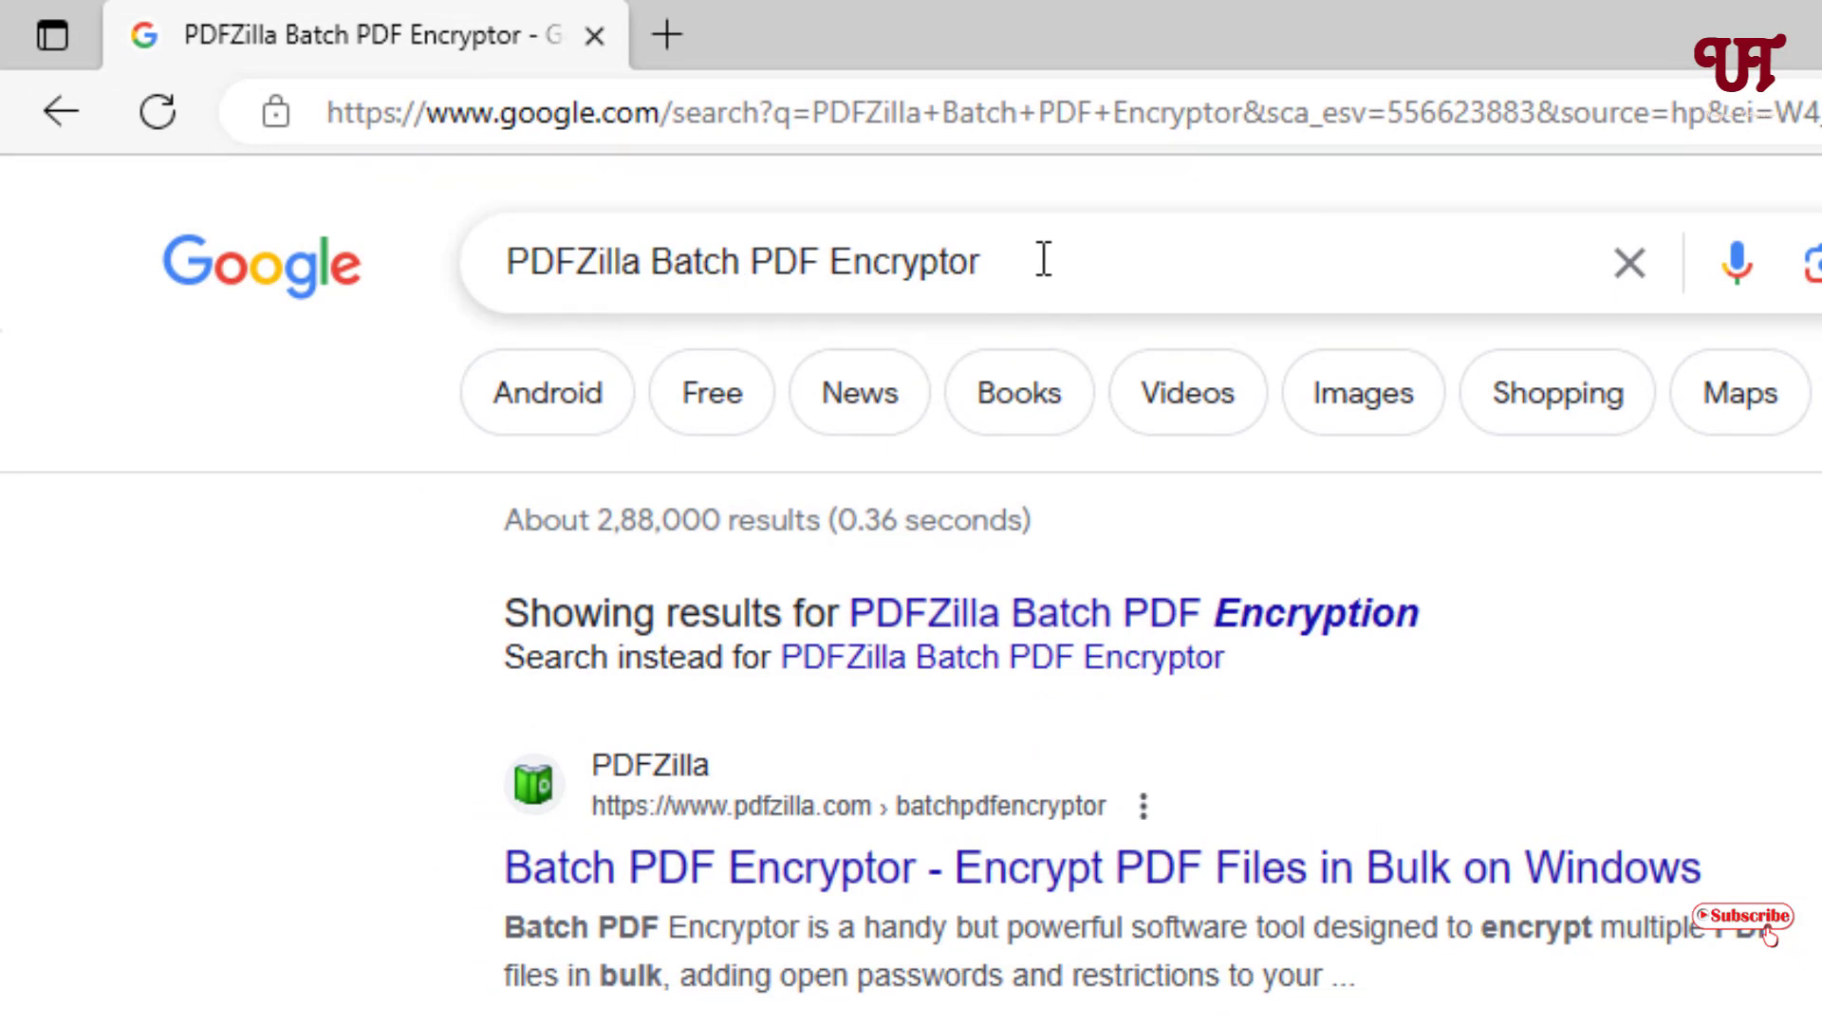
click(691, 883)
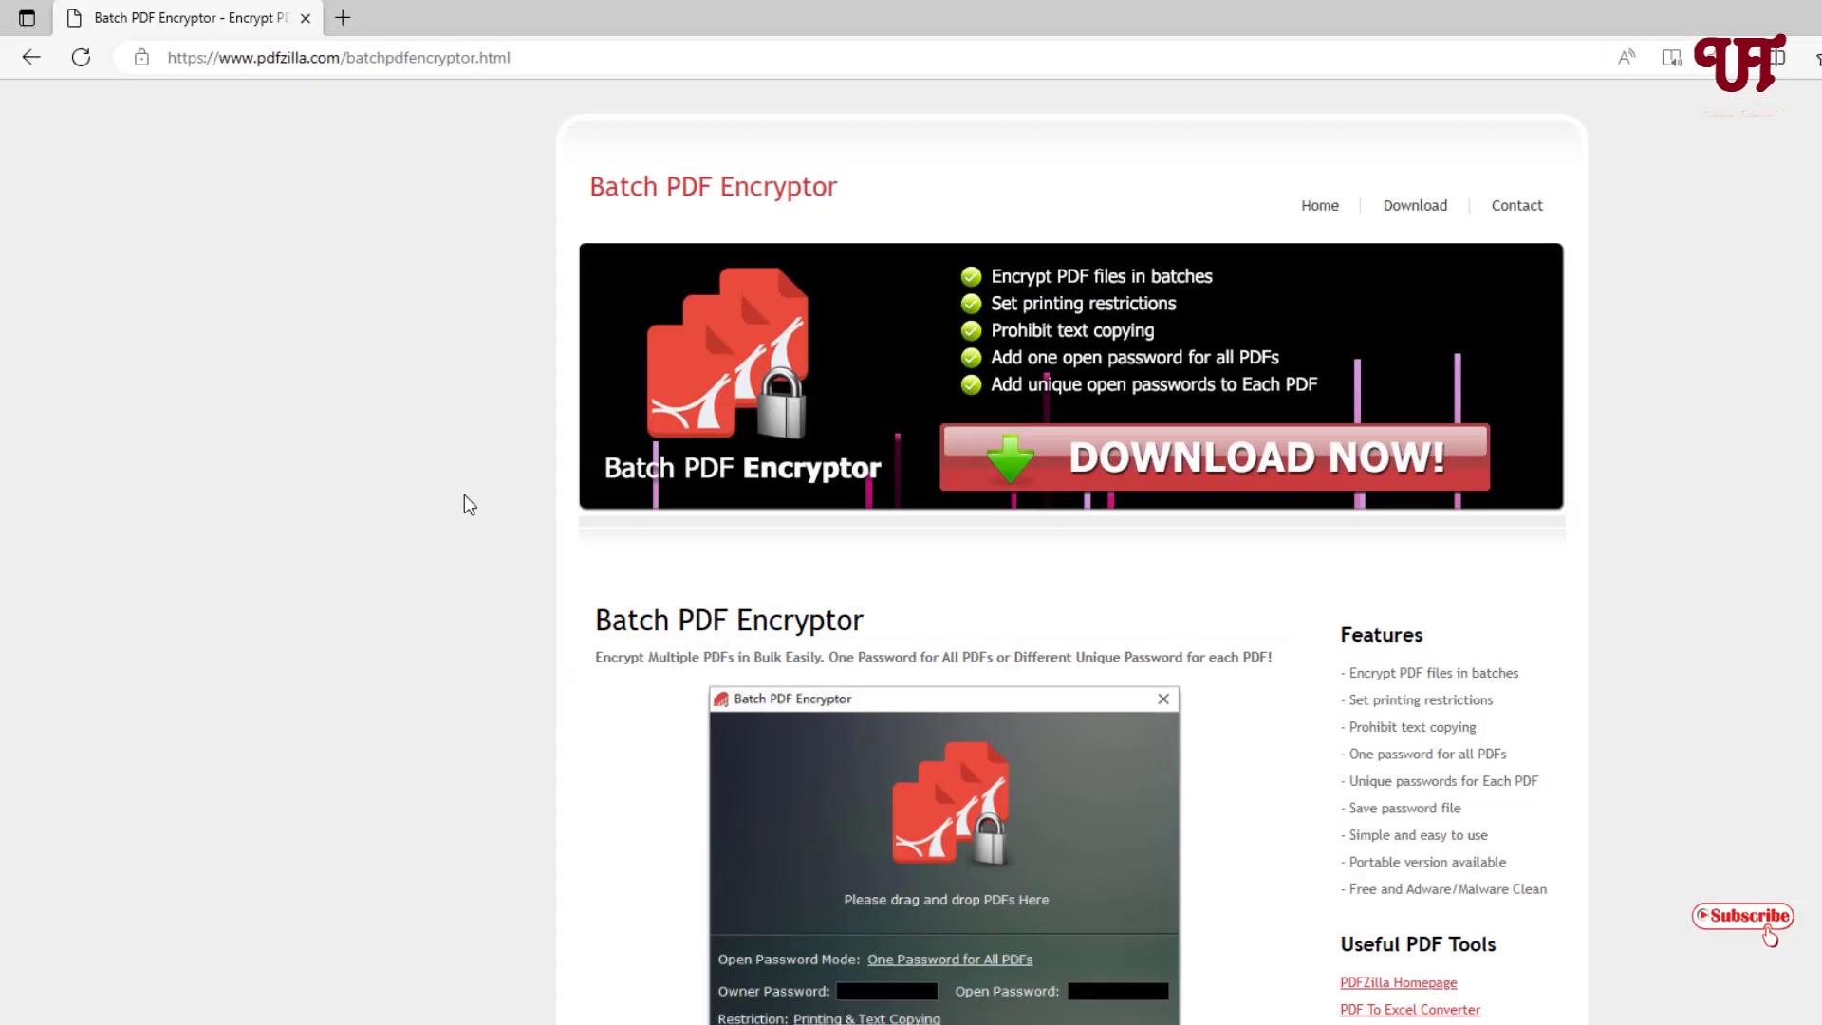
scroll(401, 432, down, 4)
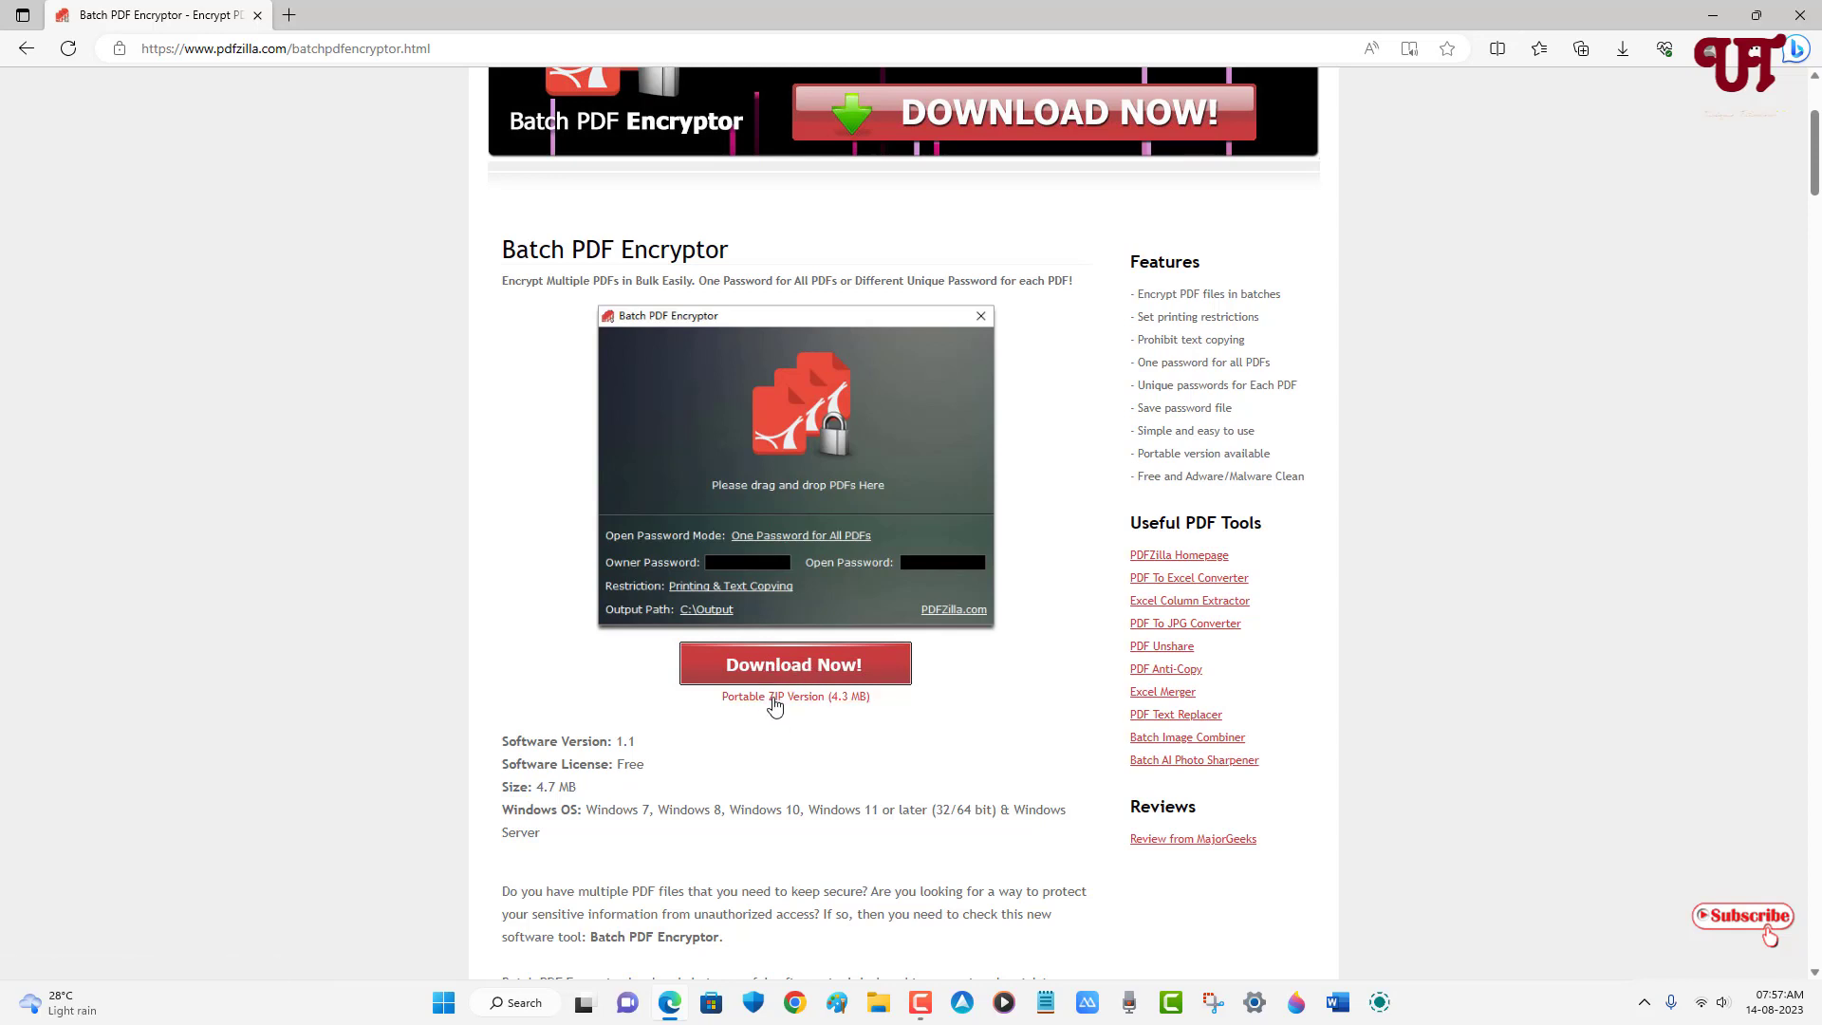
click(773, 697)
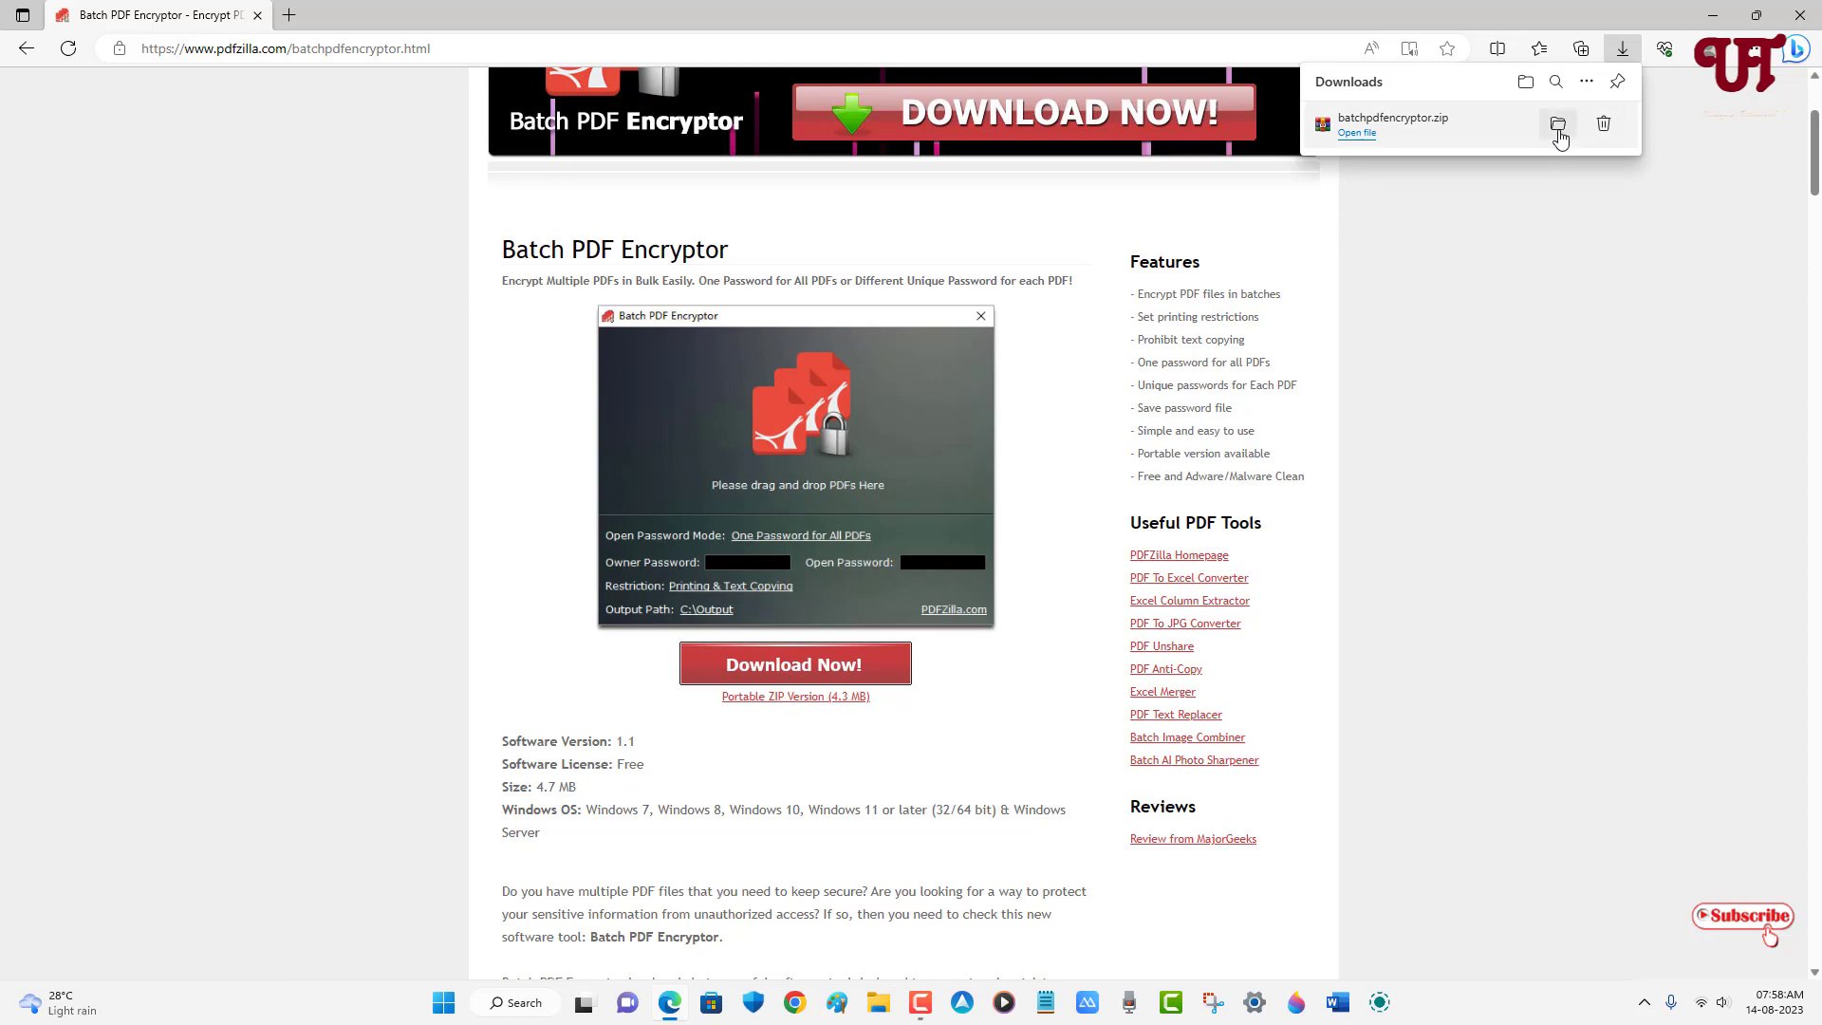
- Extract the downloaded batchpdfencryptor.zip with WinRAR into a batchpdfencryptor folder in Downloads
click(1558, 125)
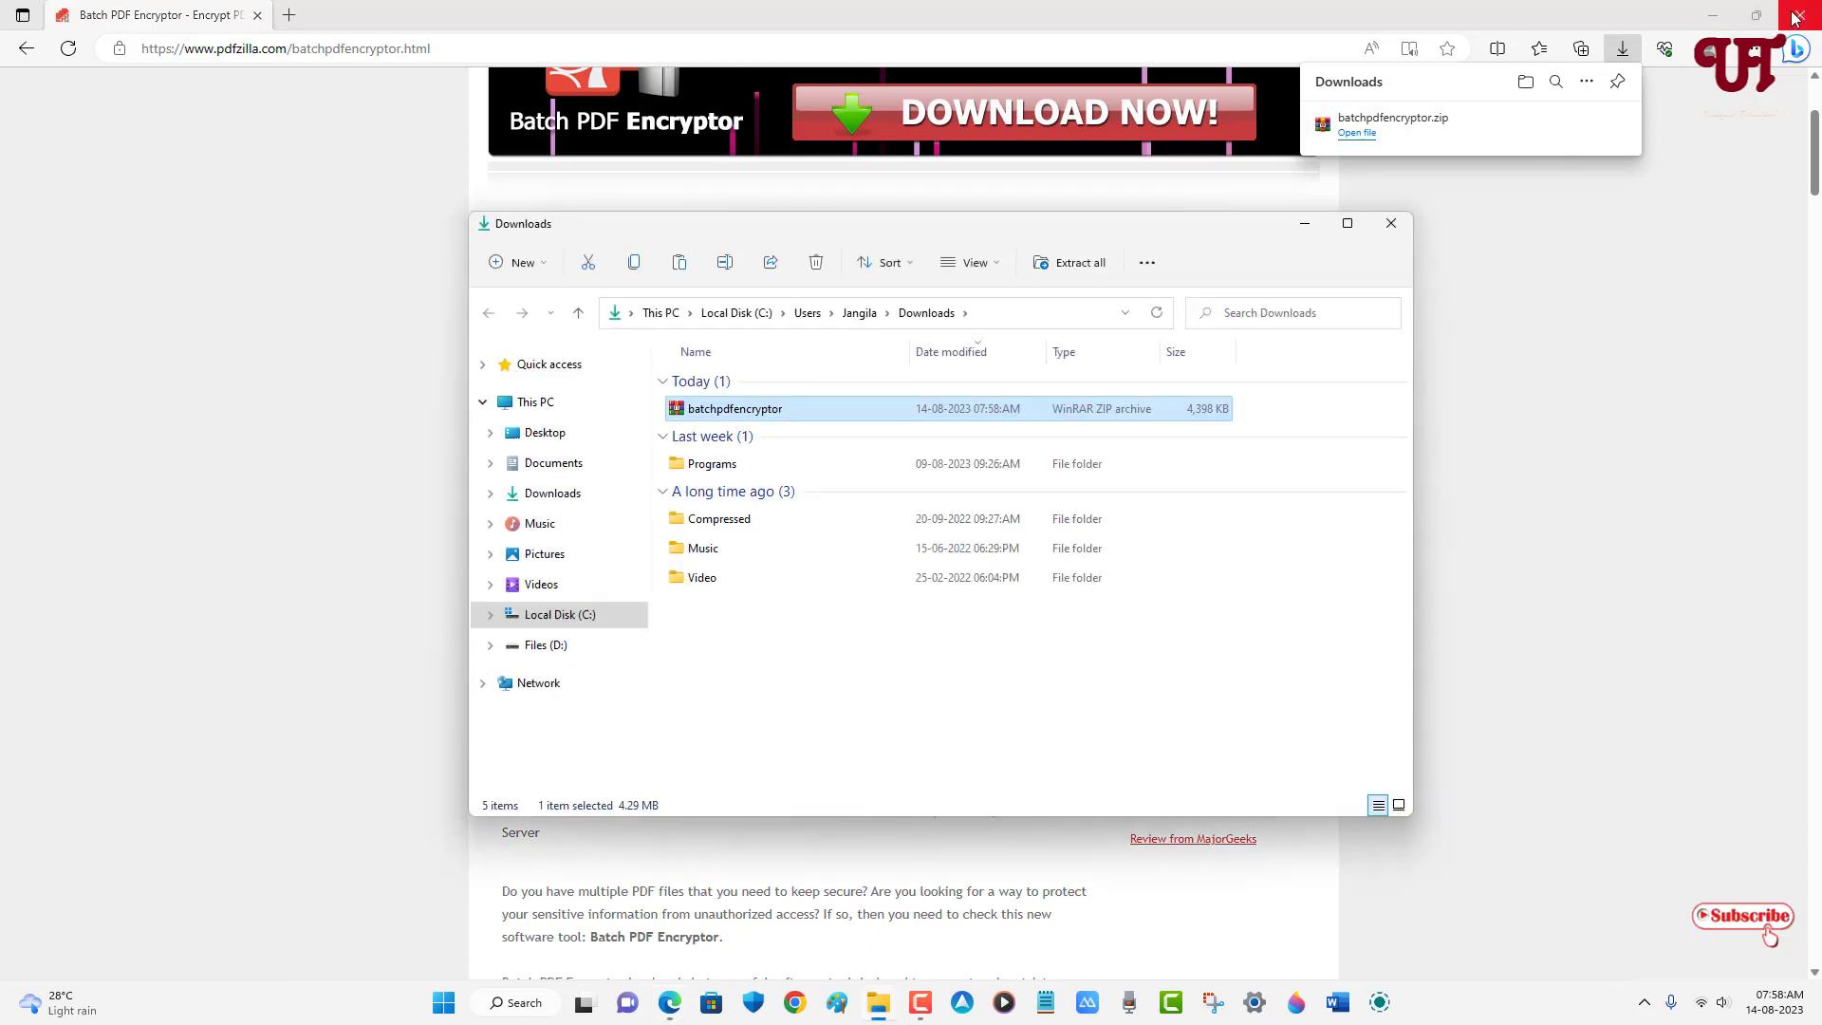
click(1794, 19)
double_click(770, 413)
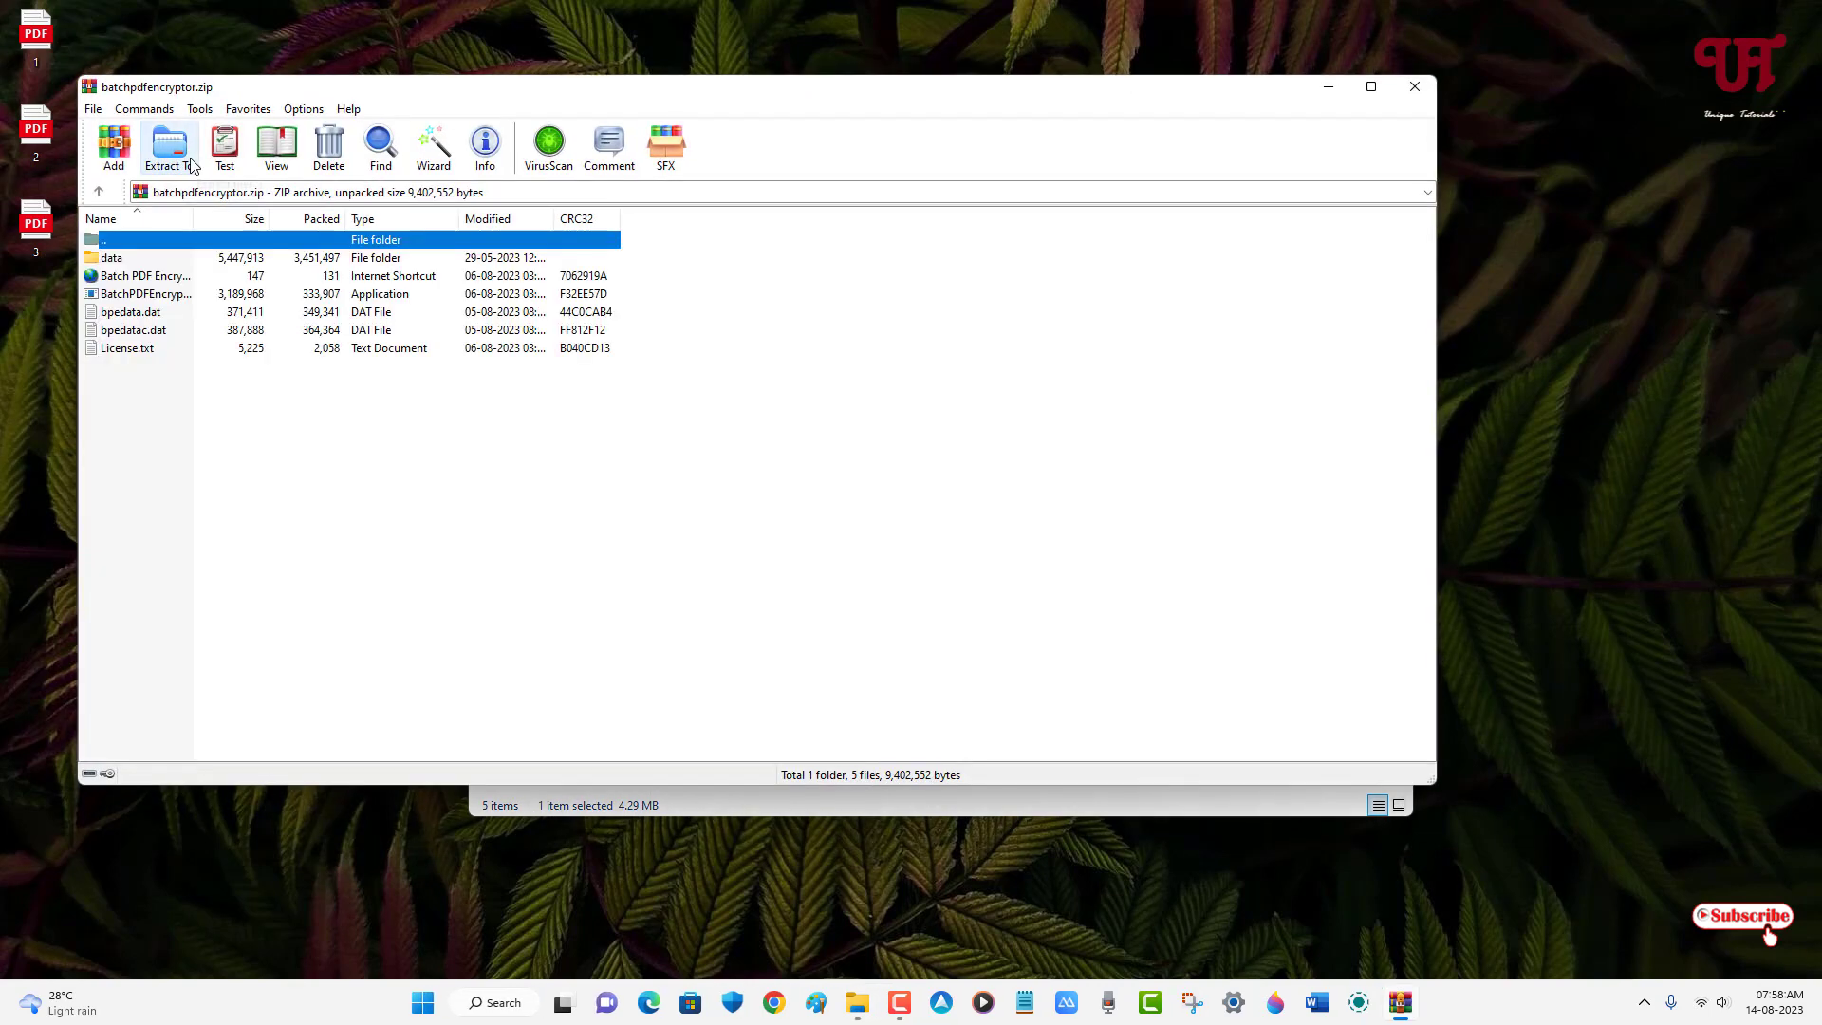
click(168, 147)
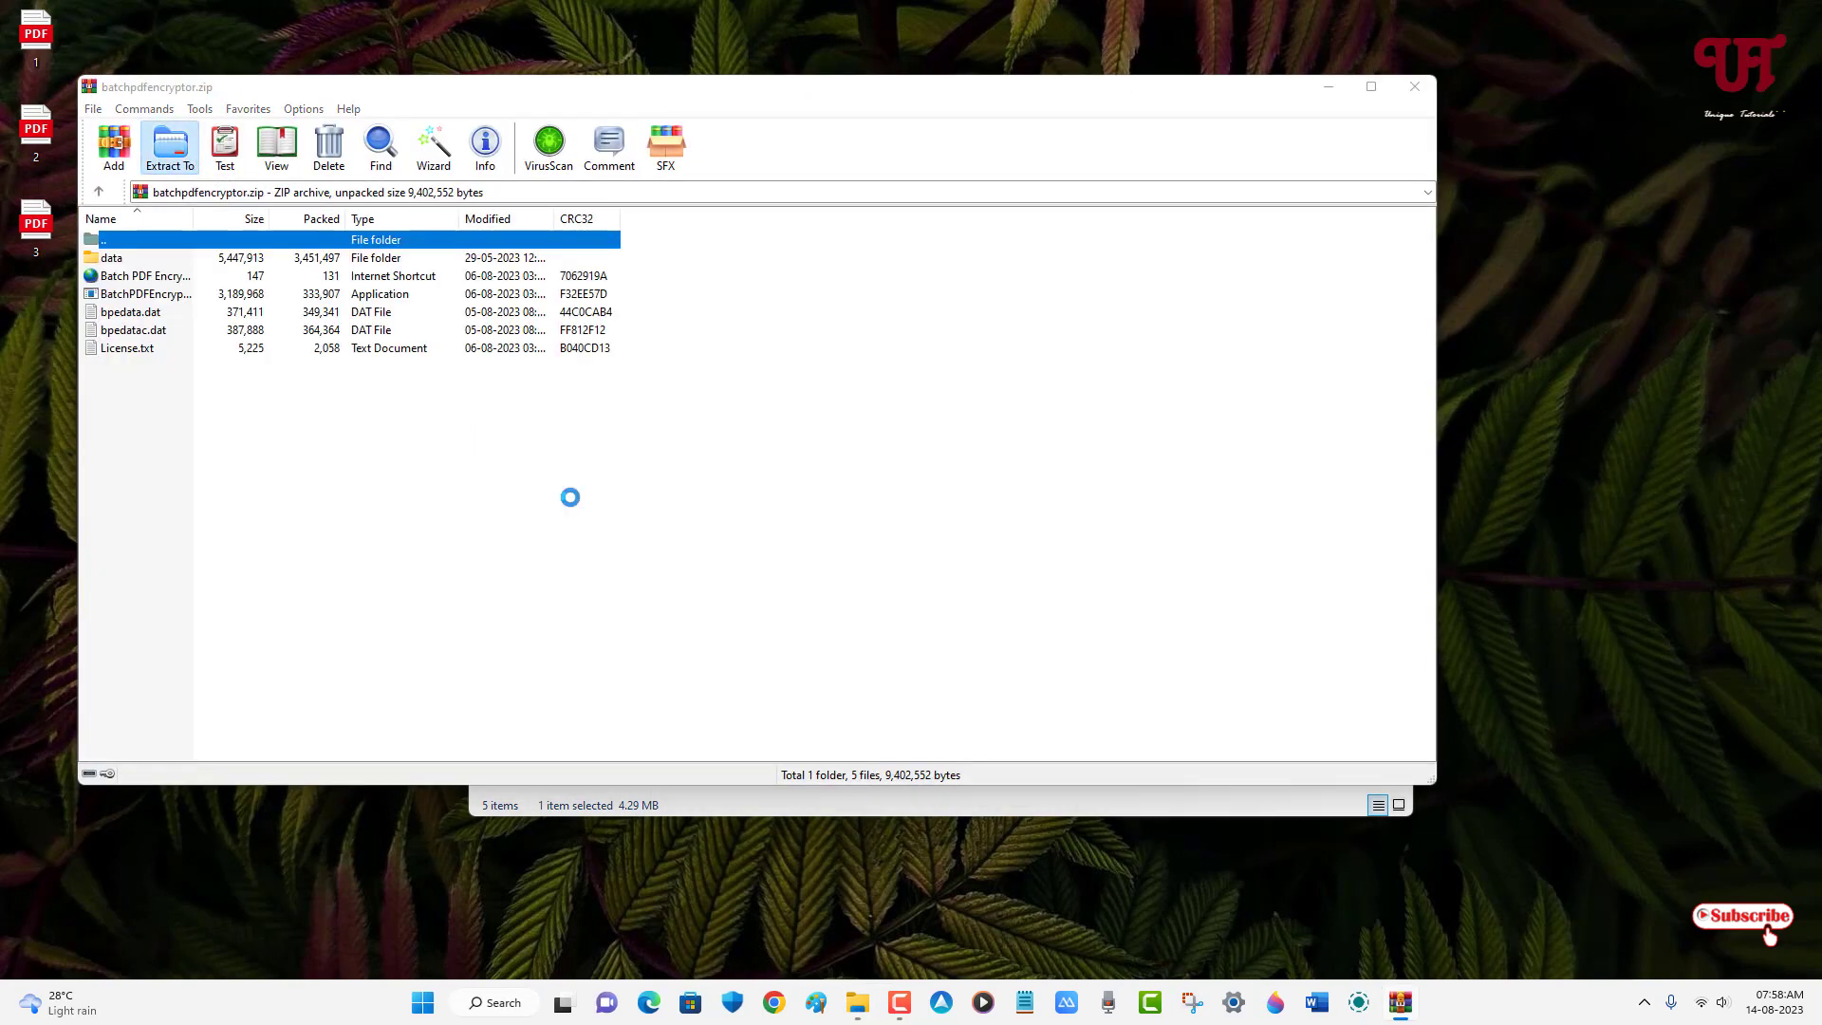
click(839, 634)
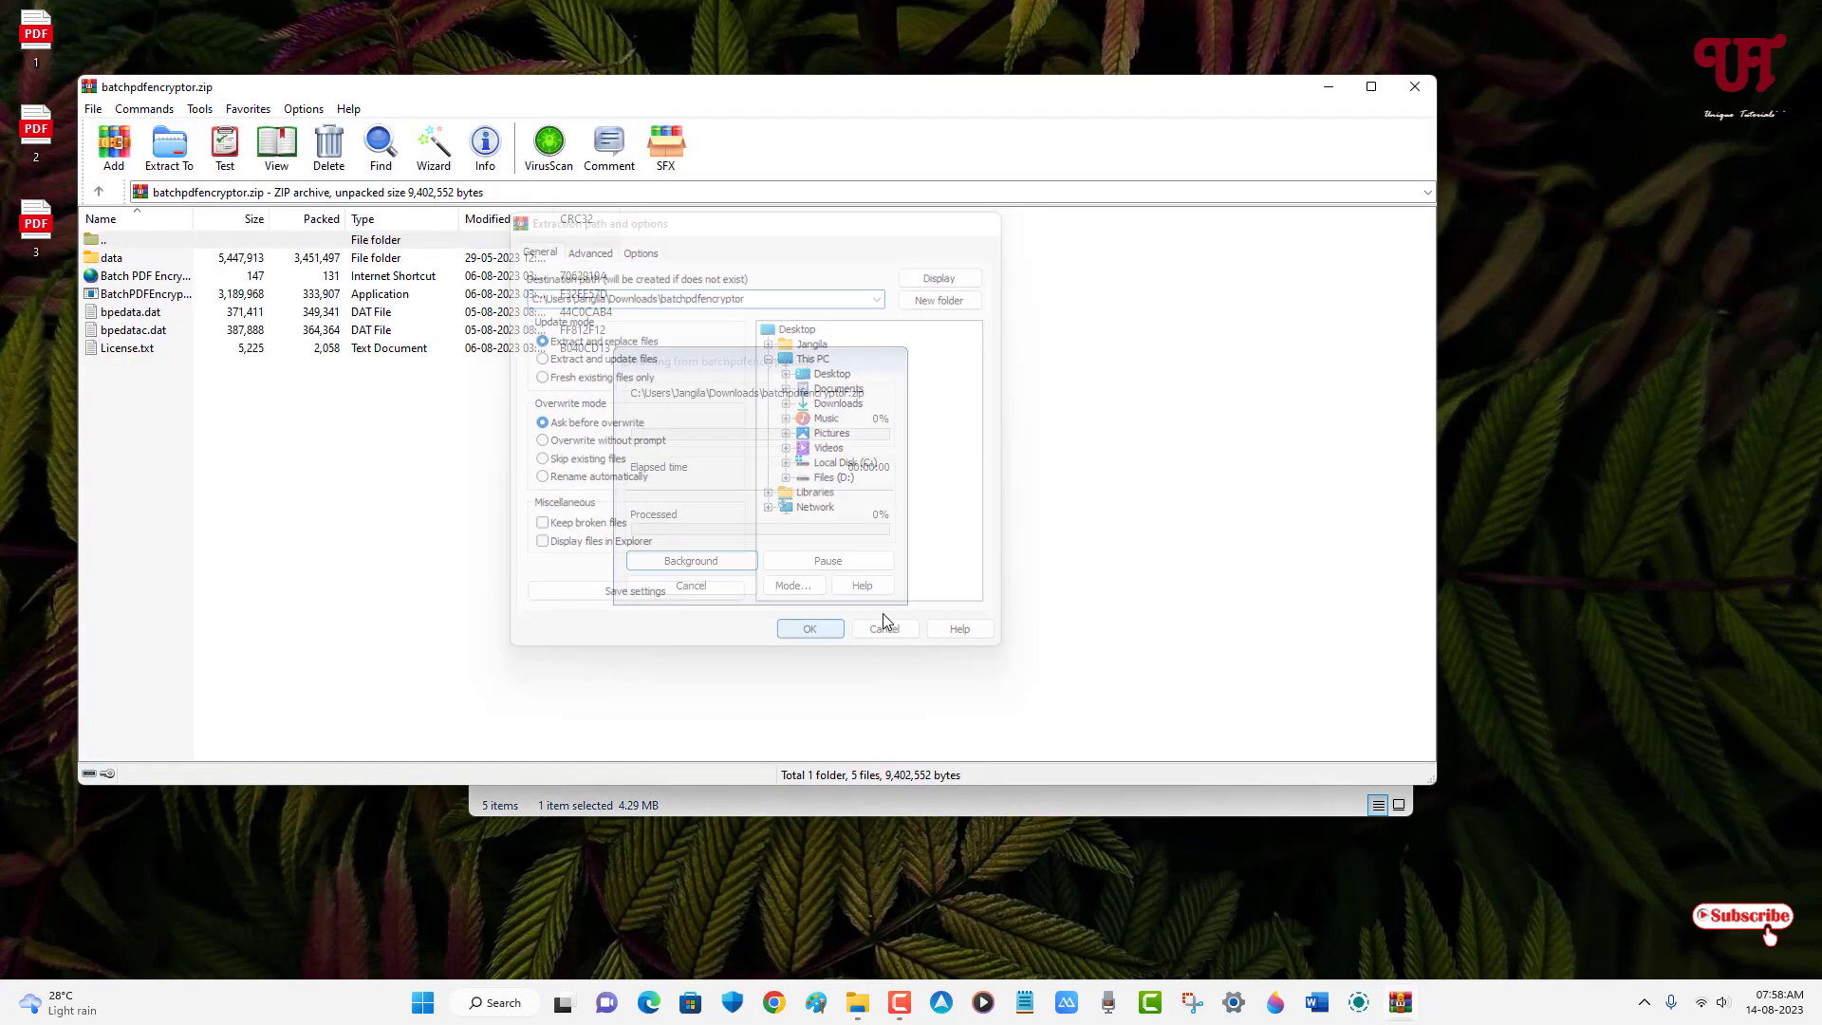
click(1414, 87)
- Launch BatchPDFEncryptor from the extracted batchpdfencryptor folder
double_click(729, 444)
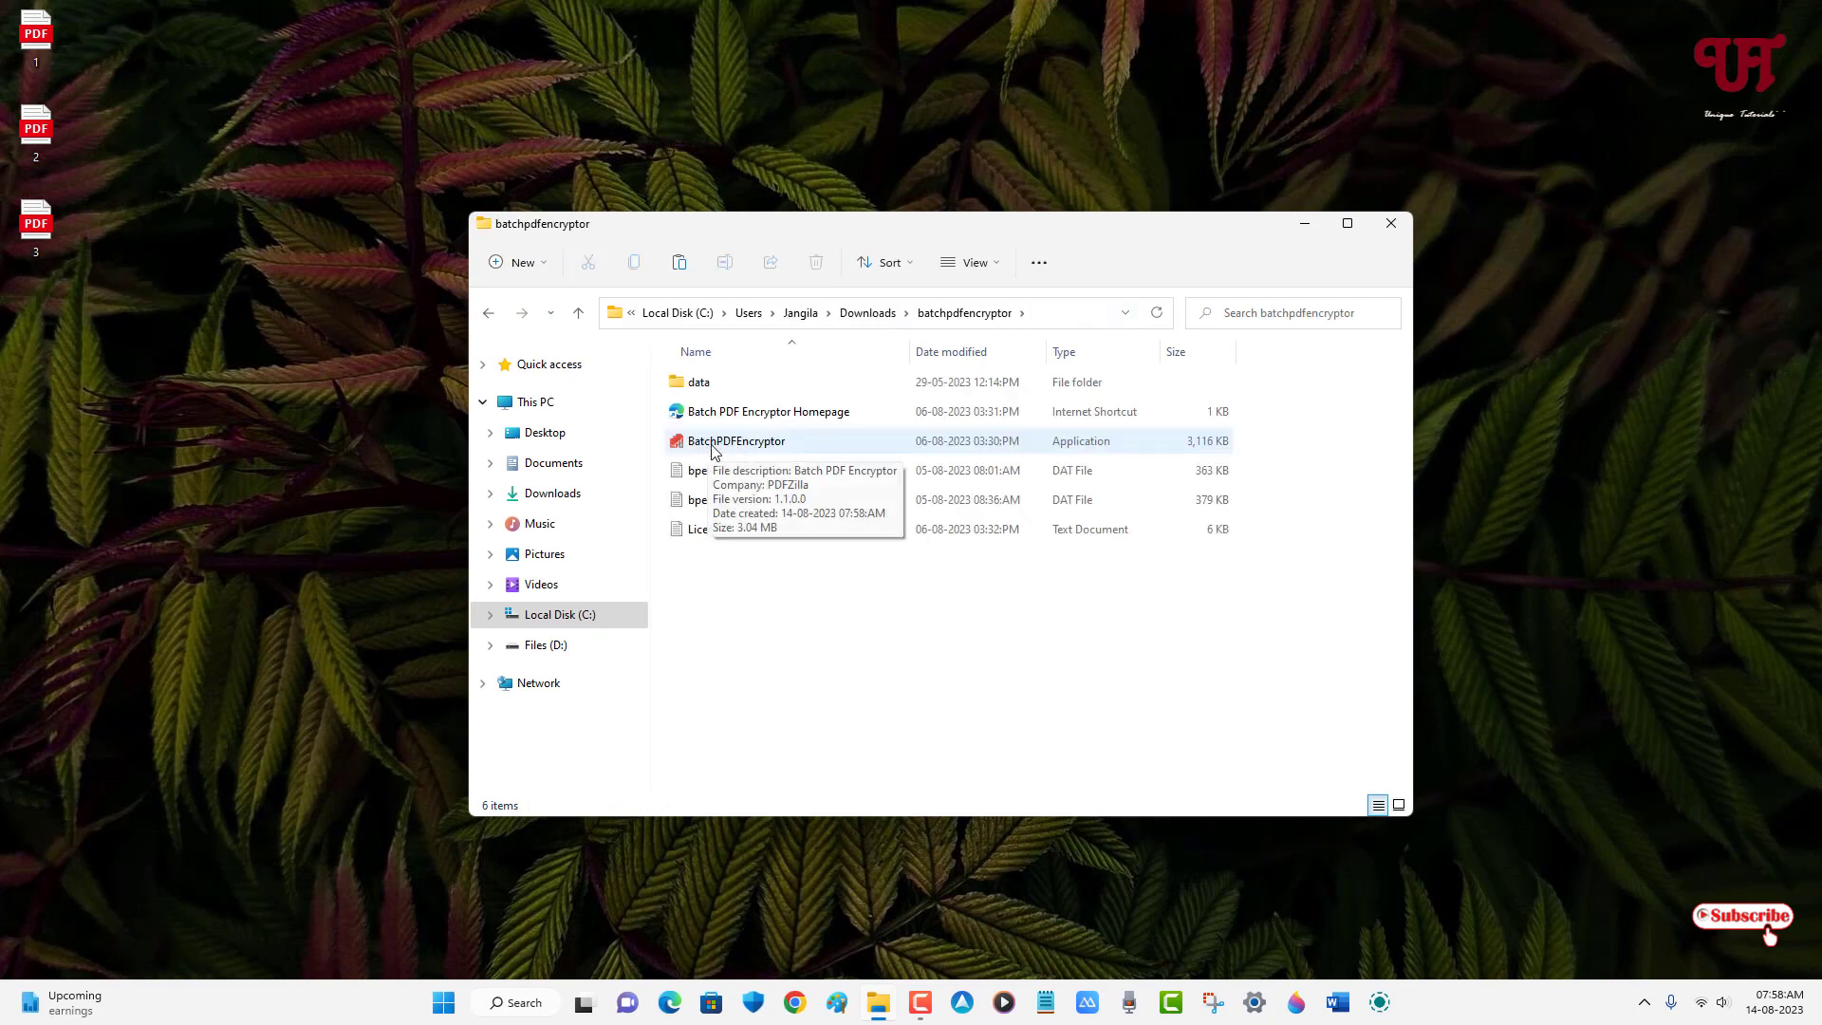
click(719, 449)
double_click(719, 450)
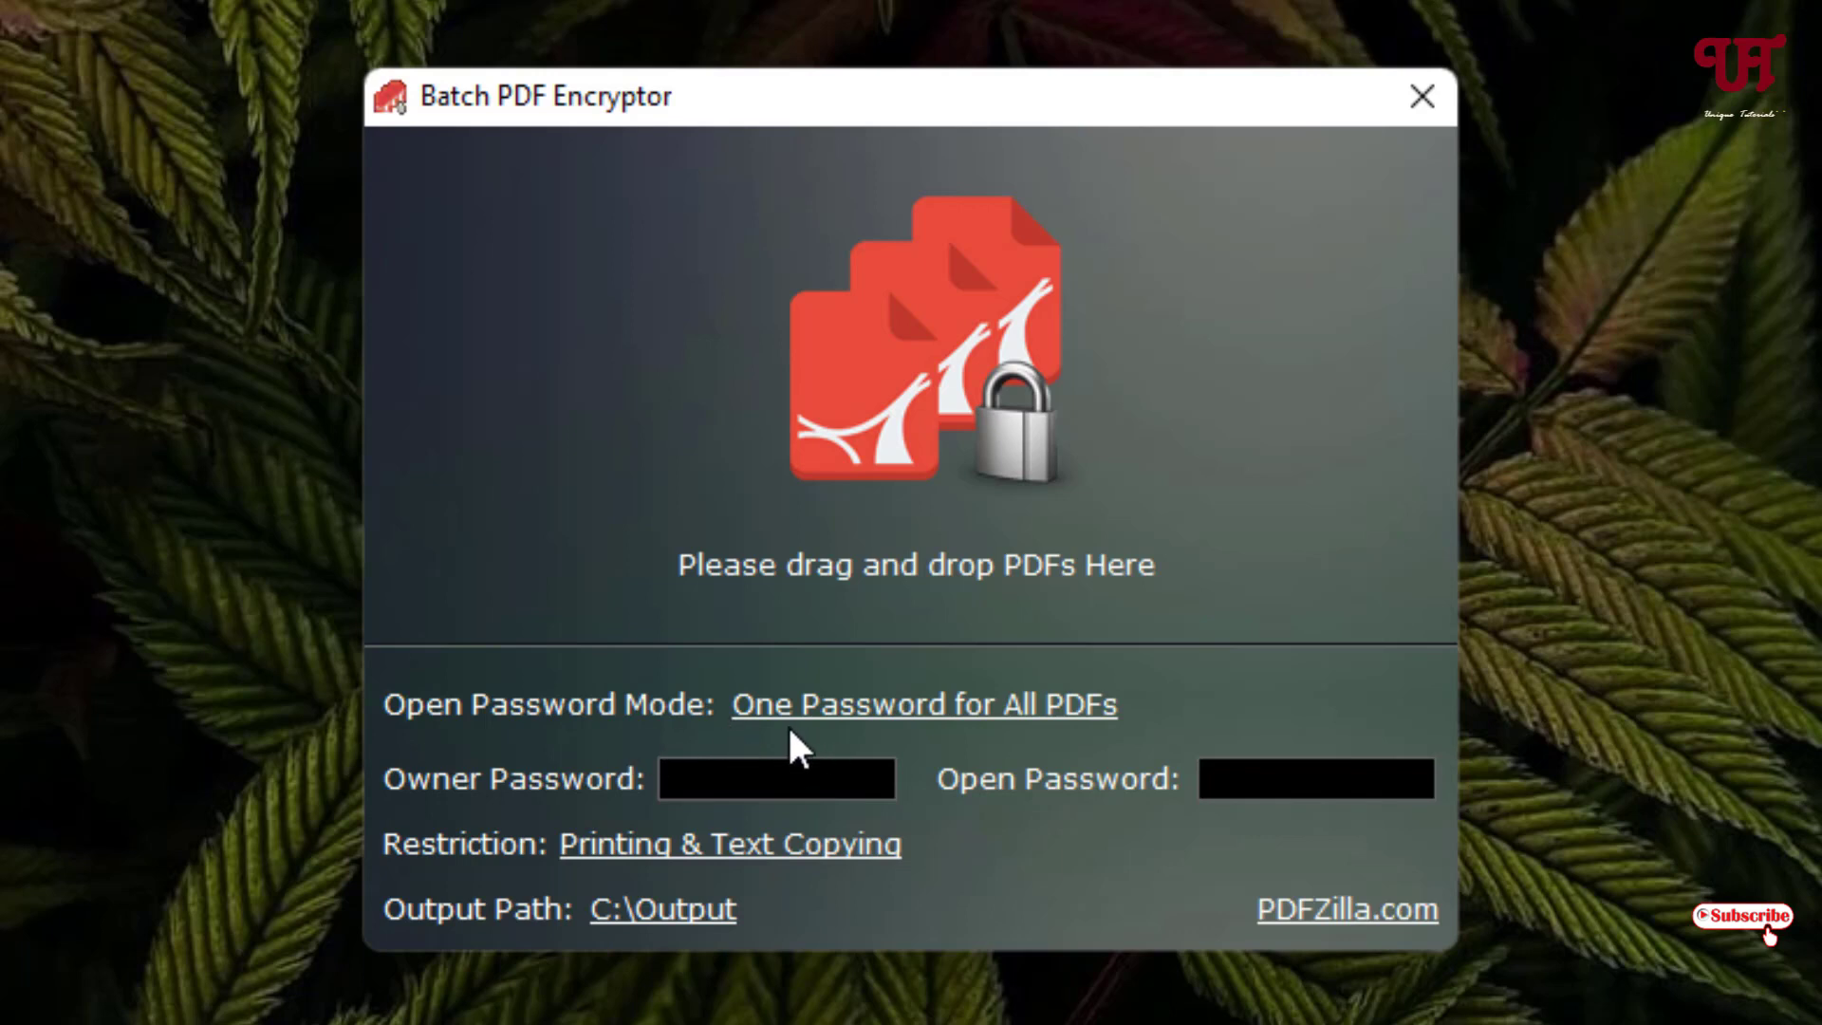
click(970, 729)
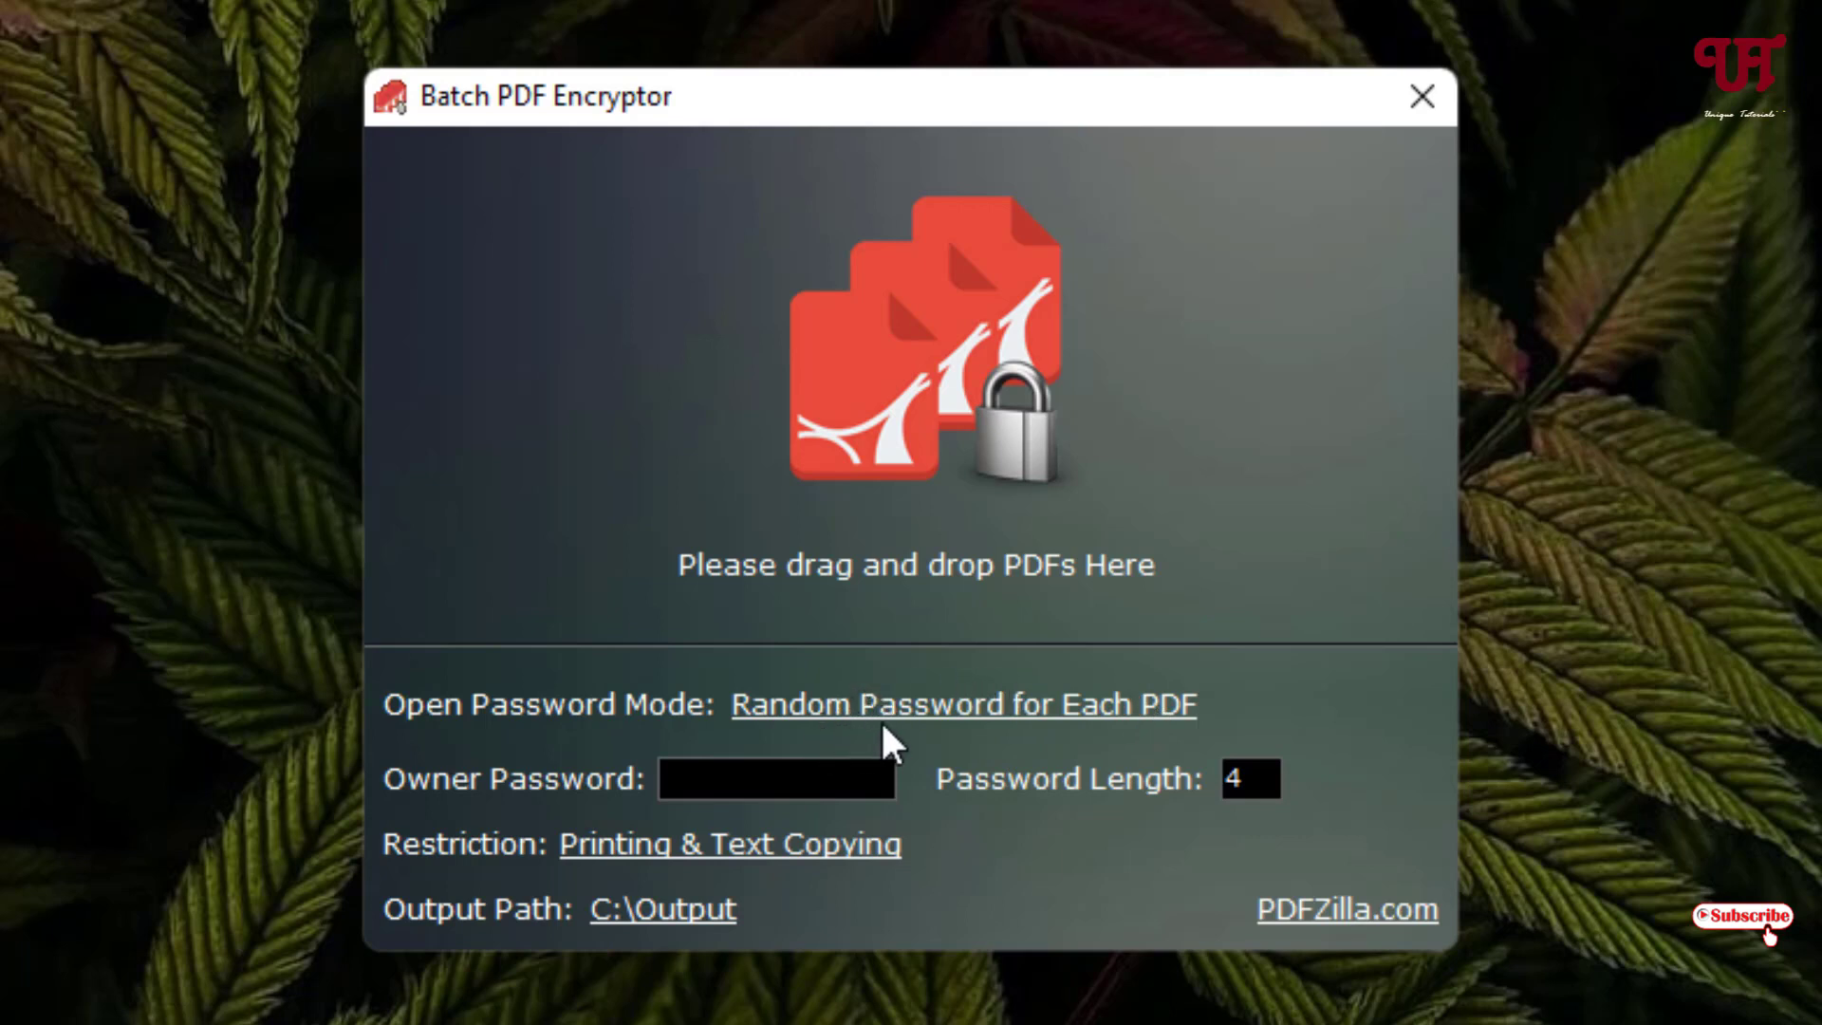
click(1041, 714)
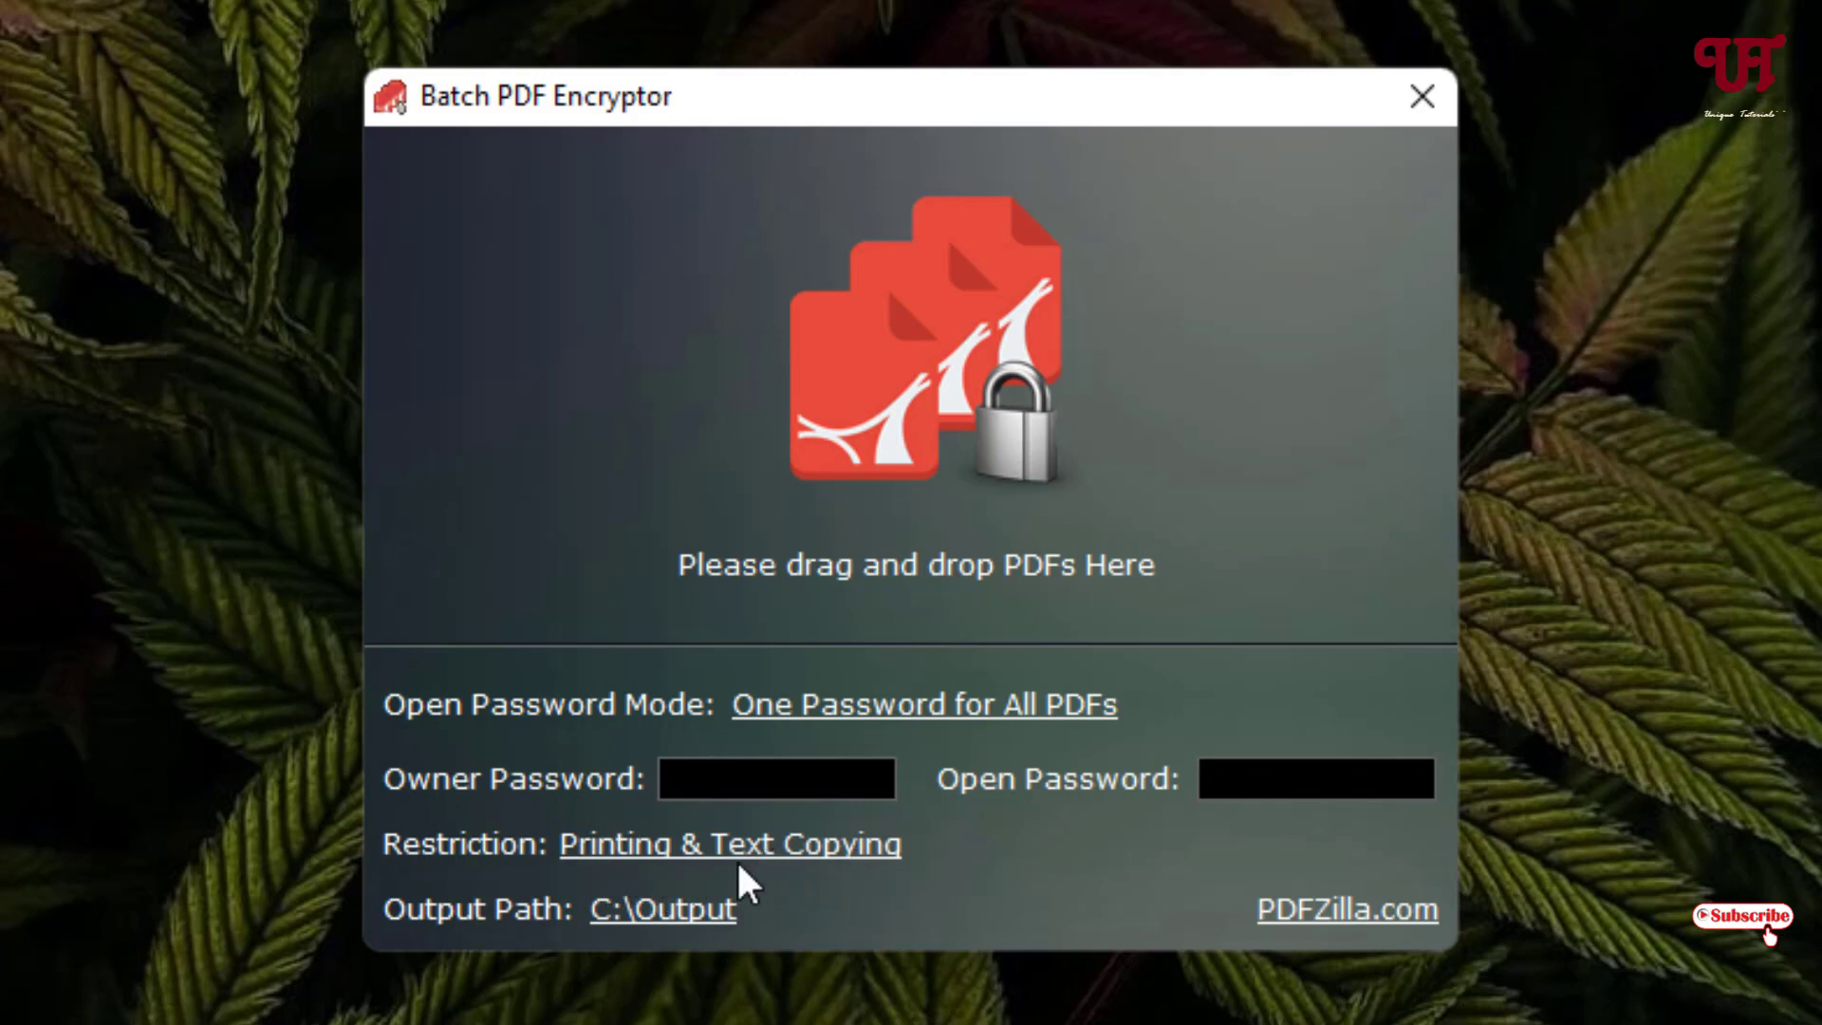
click(708, 859)
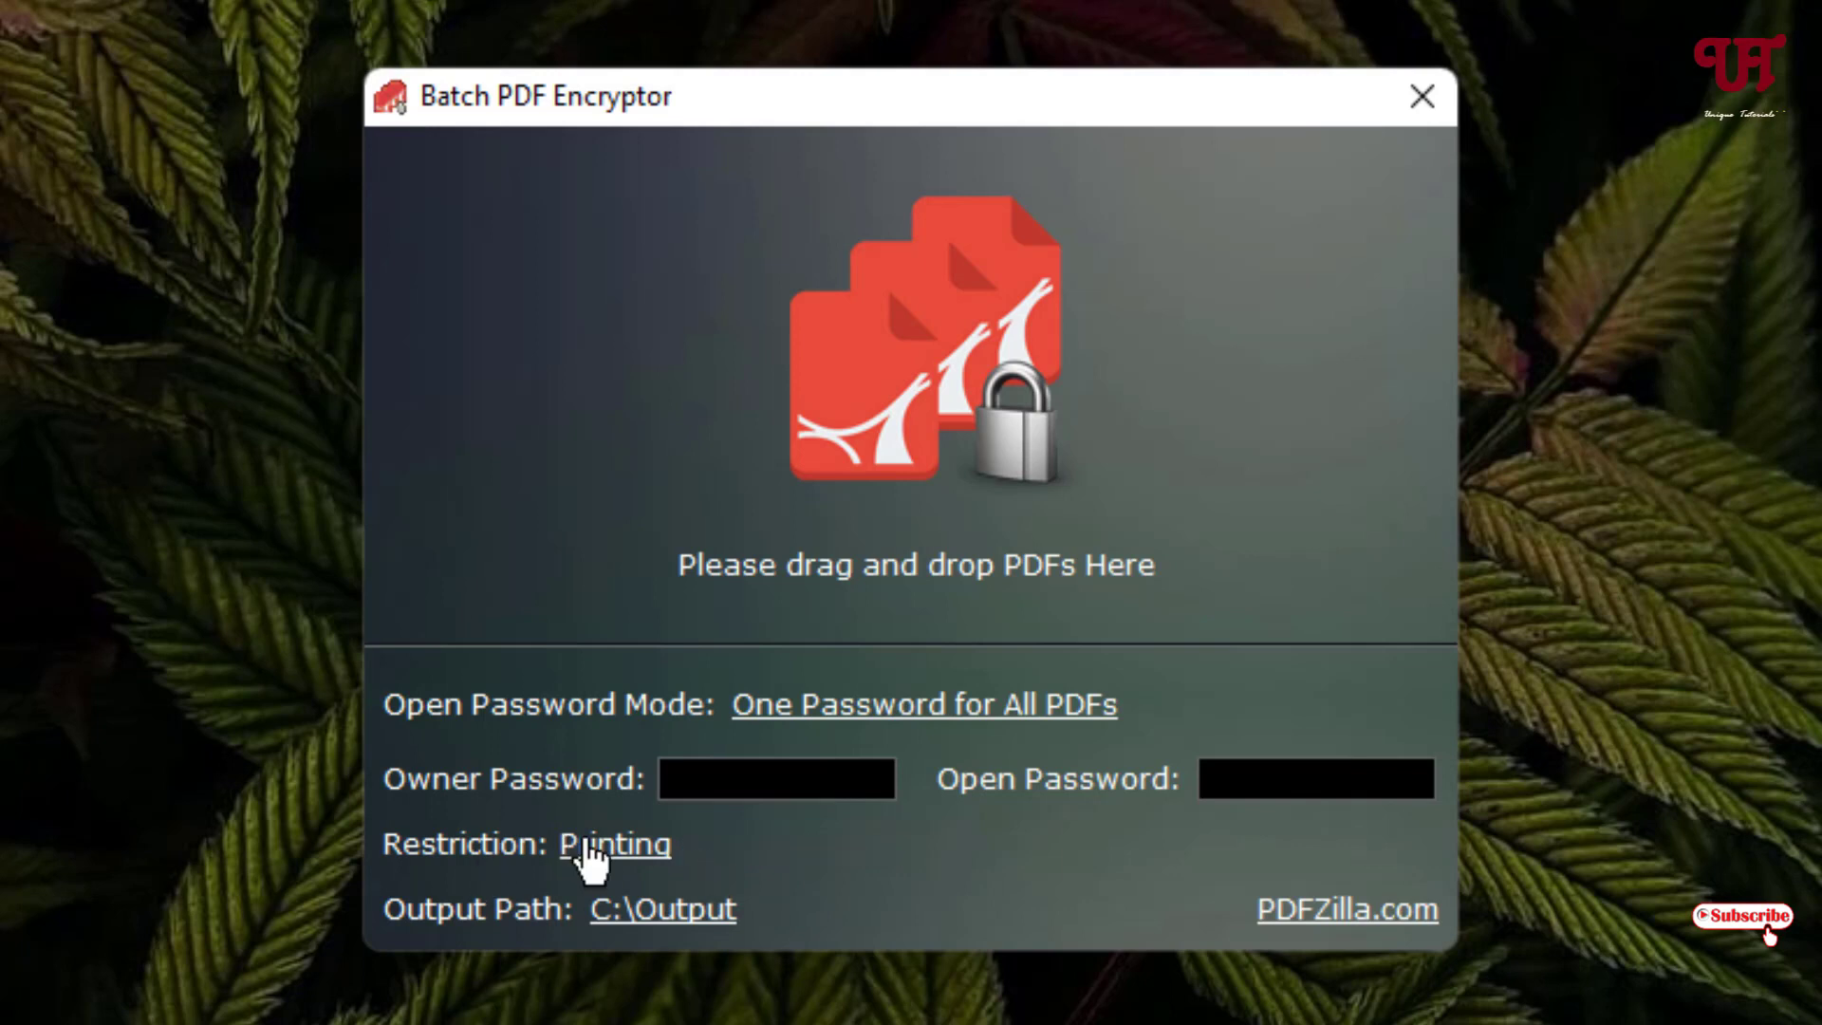
click(628, 856)
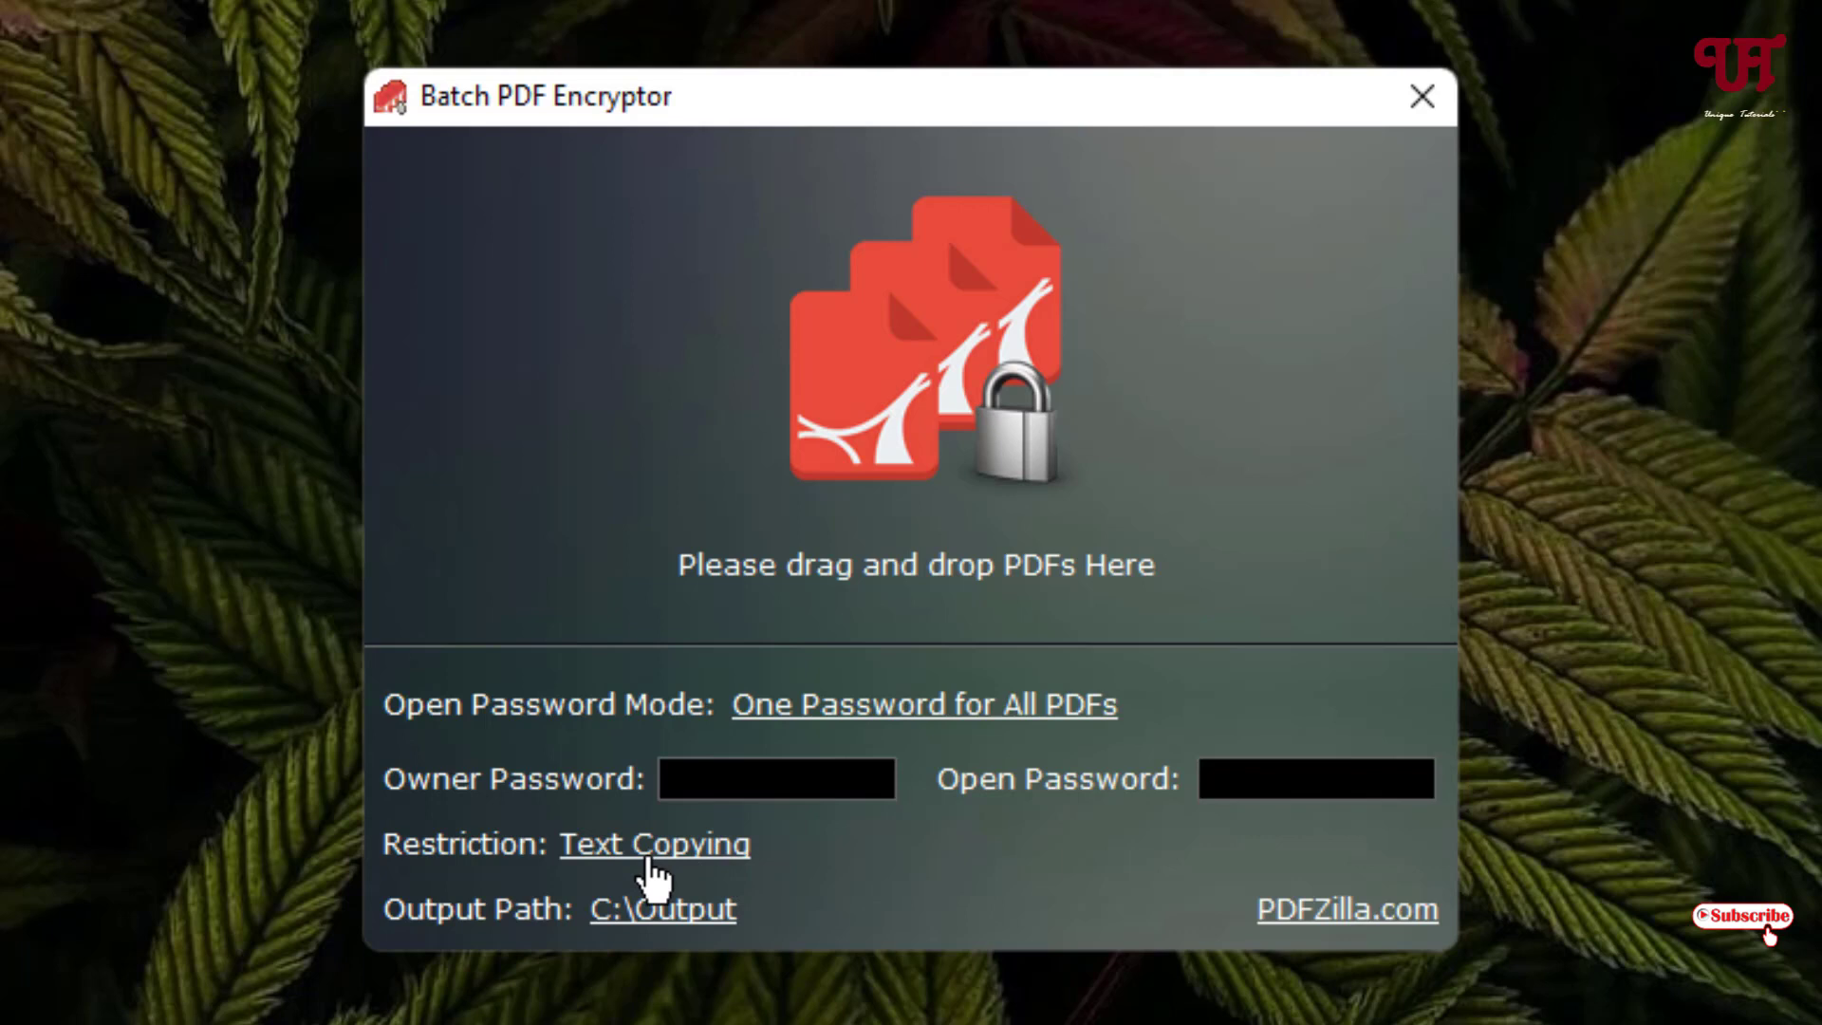
click(651, 859)
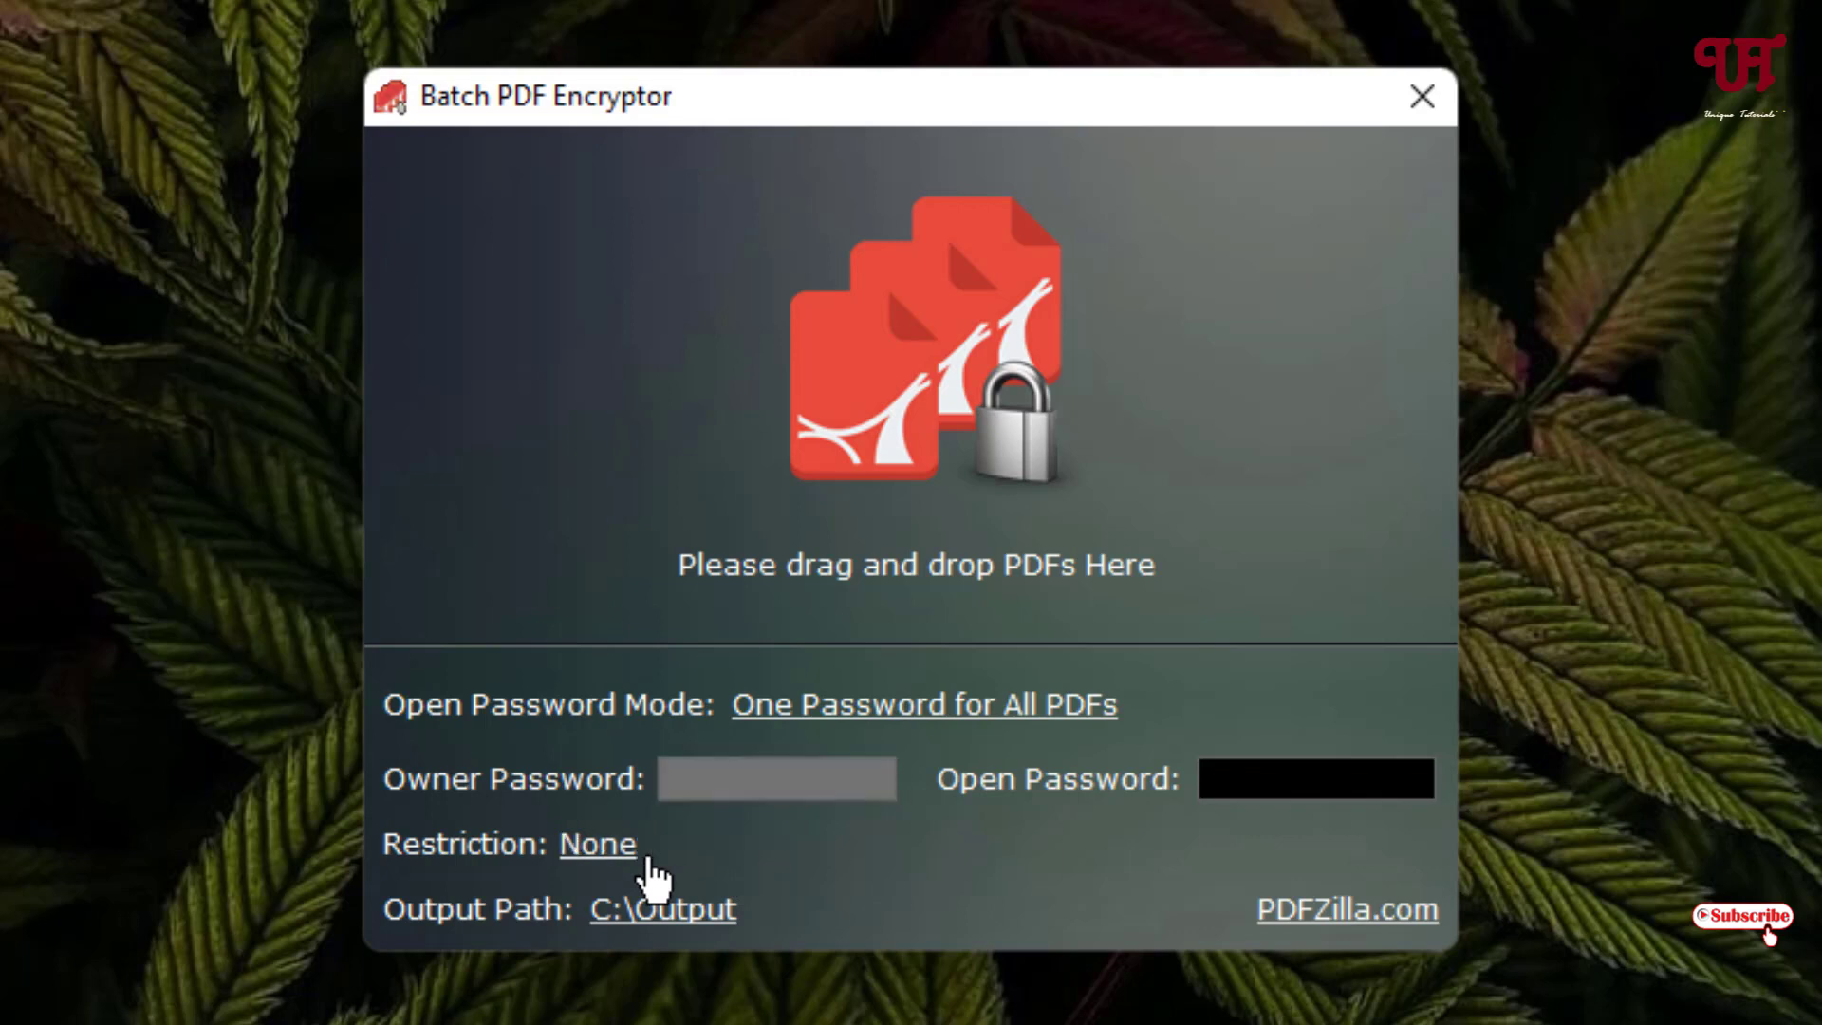
click(595, 859)
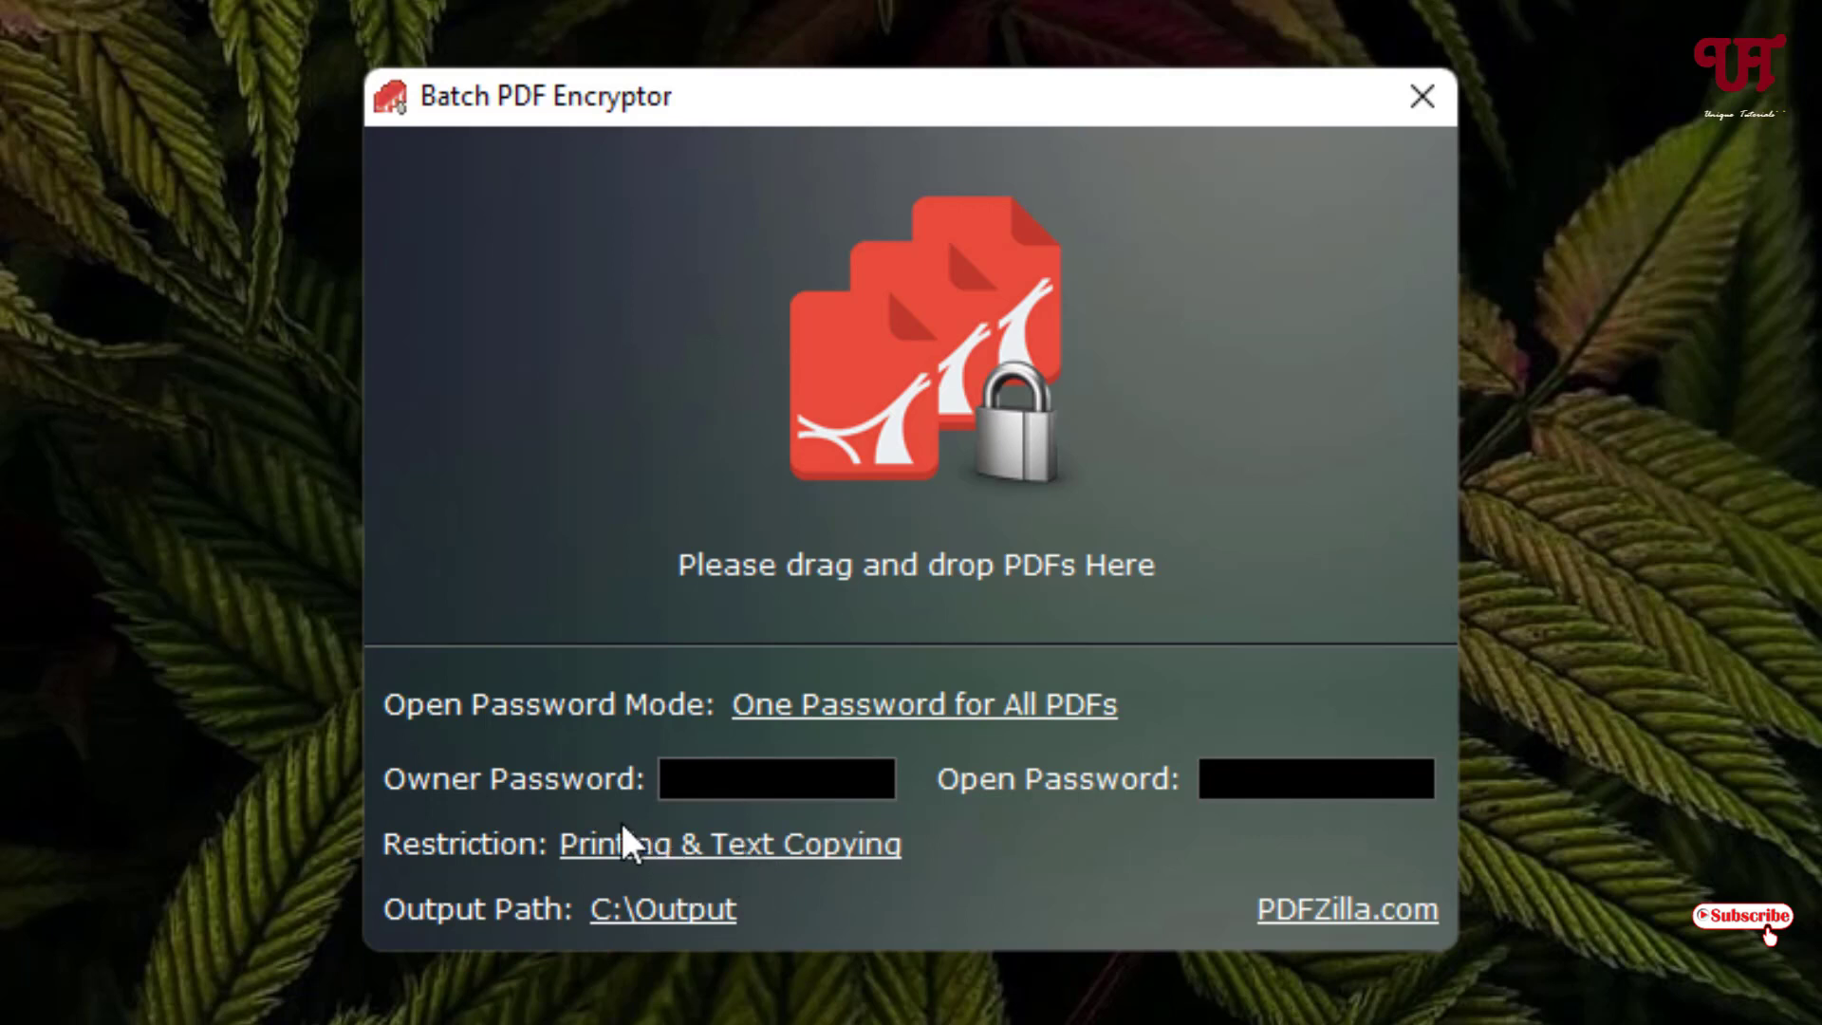
- Enter the owner password, then a different open password, in their boxes
click(688, 783)
text(123456)
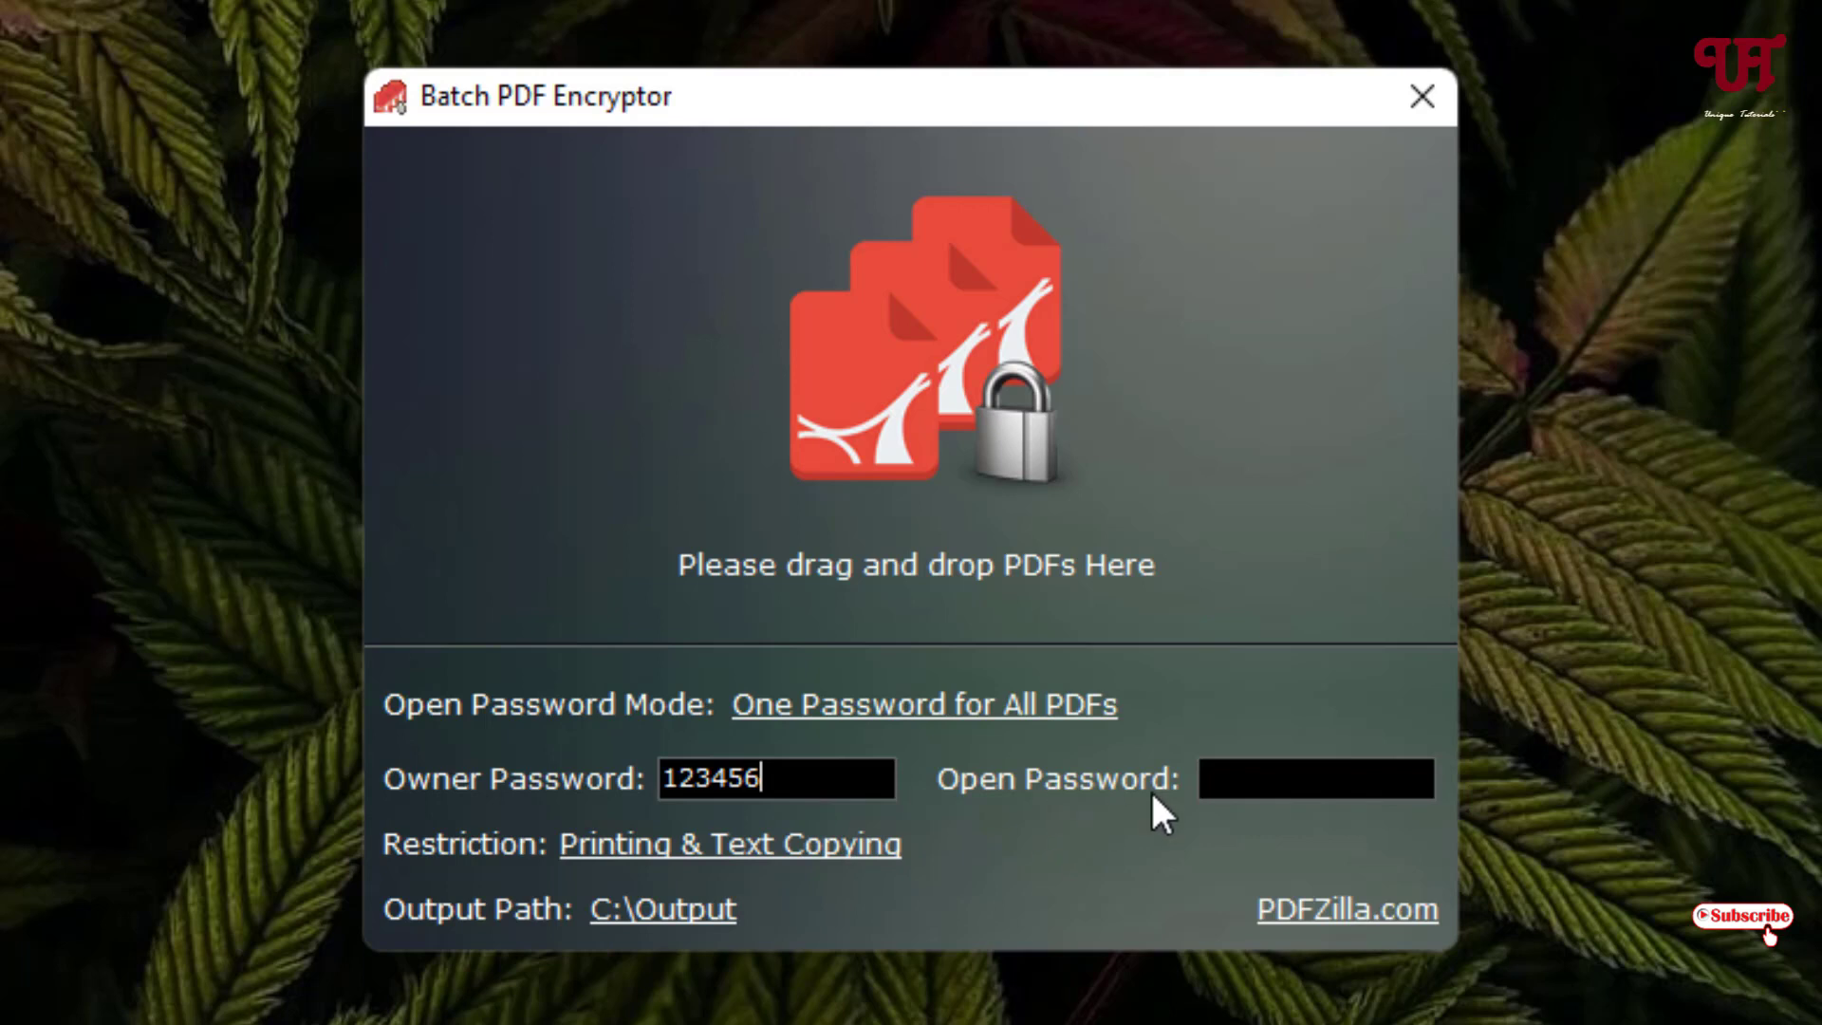
click(1228, 793)
text(654321)
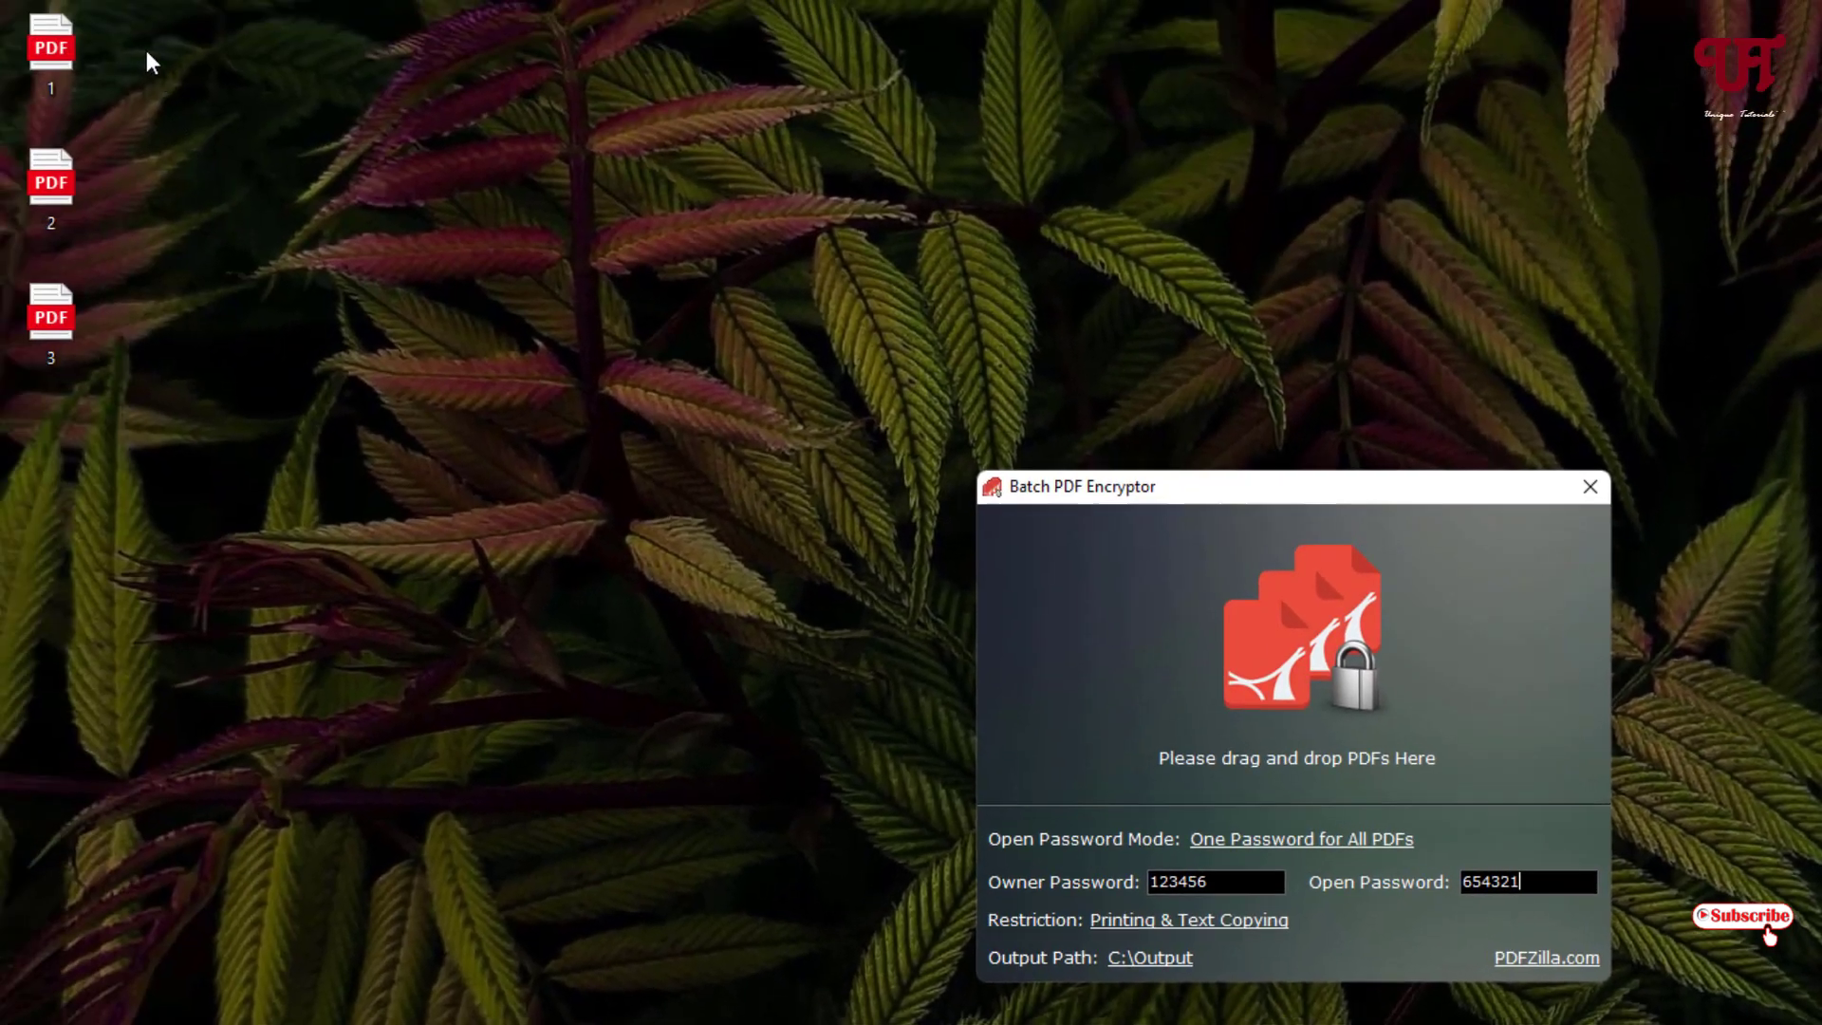
- Encrypt the three desktop PDFs into C:\Output and check that 1.pdf opens with its open password
drag(133, 25, 1308, 660)
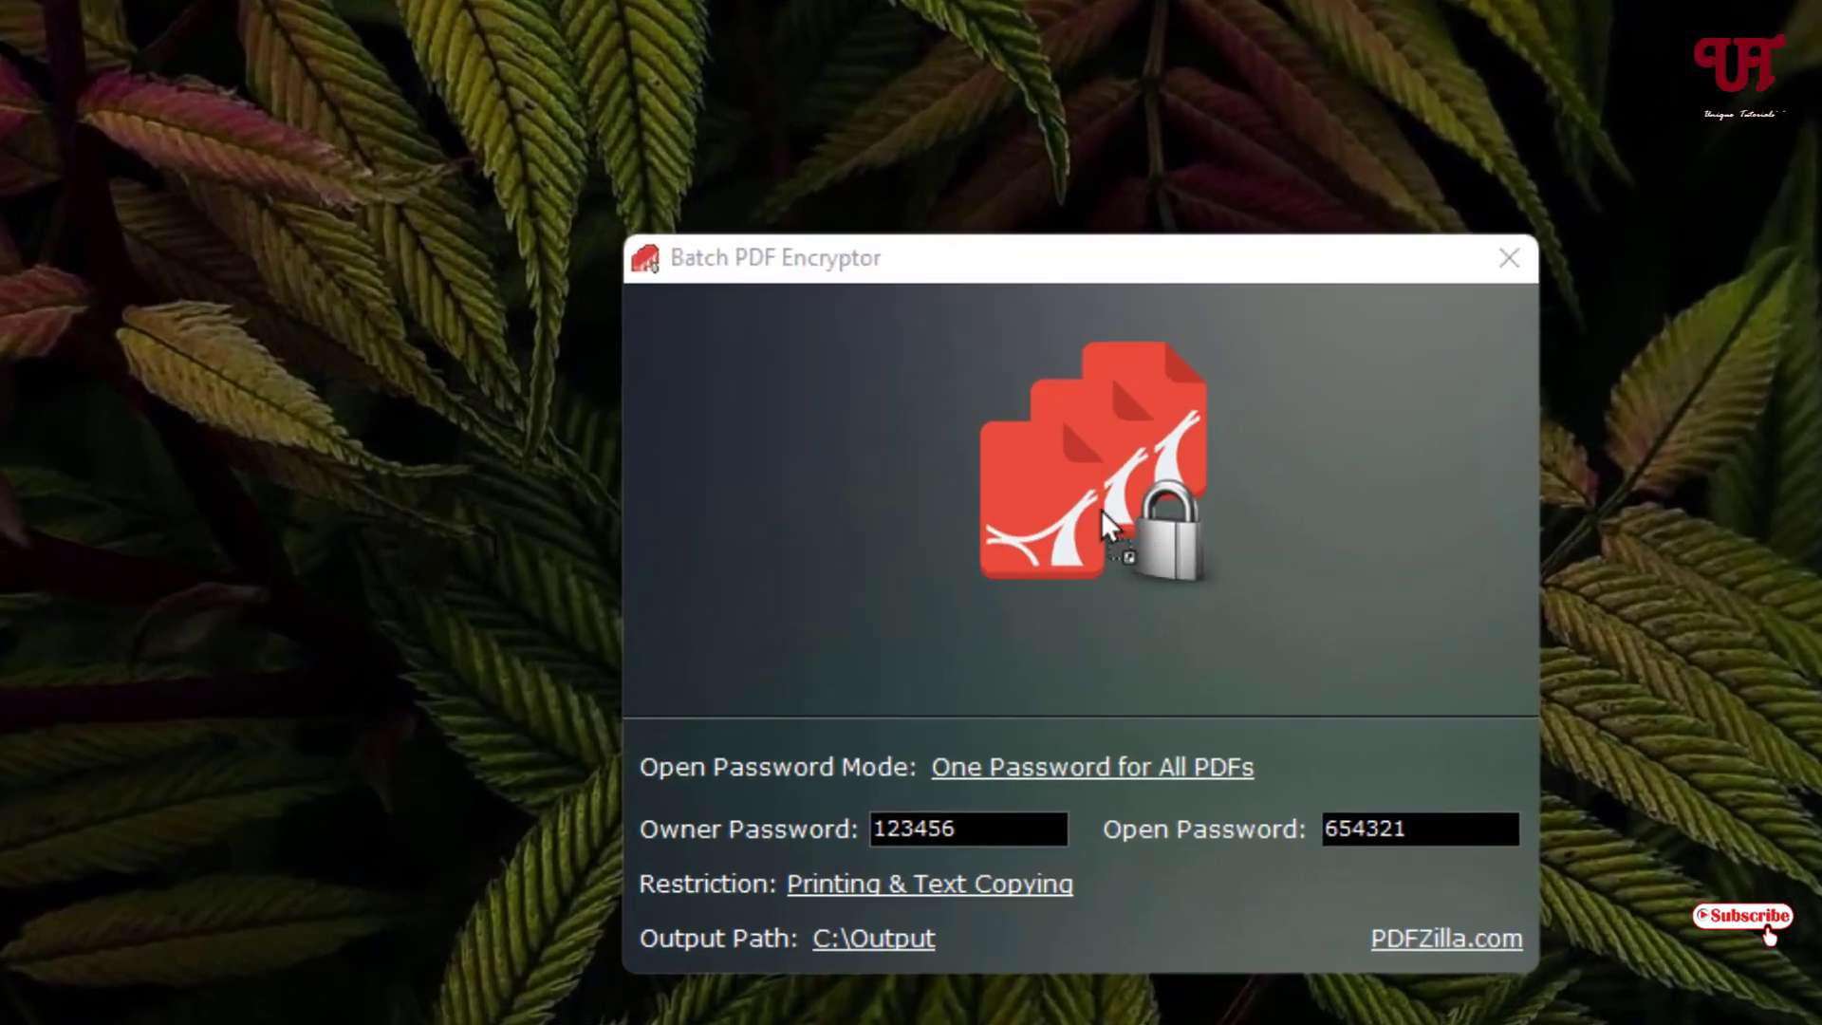
drag(1101, 510, 1134, 499)
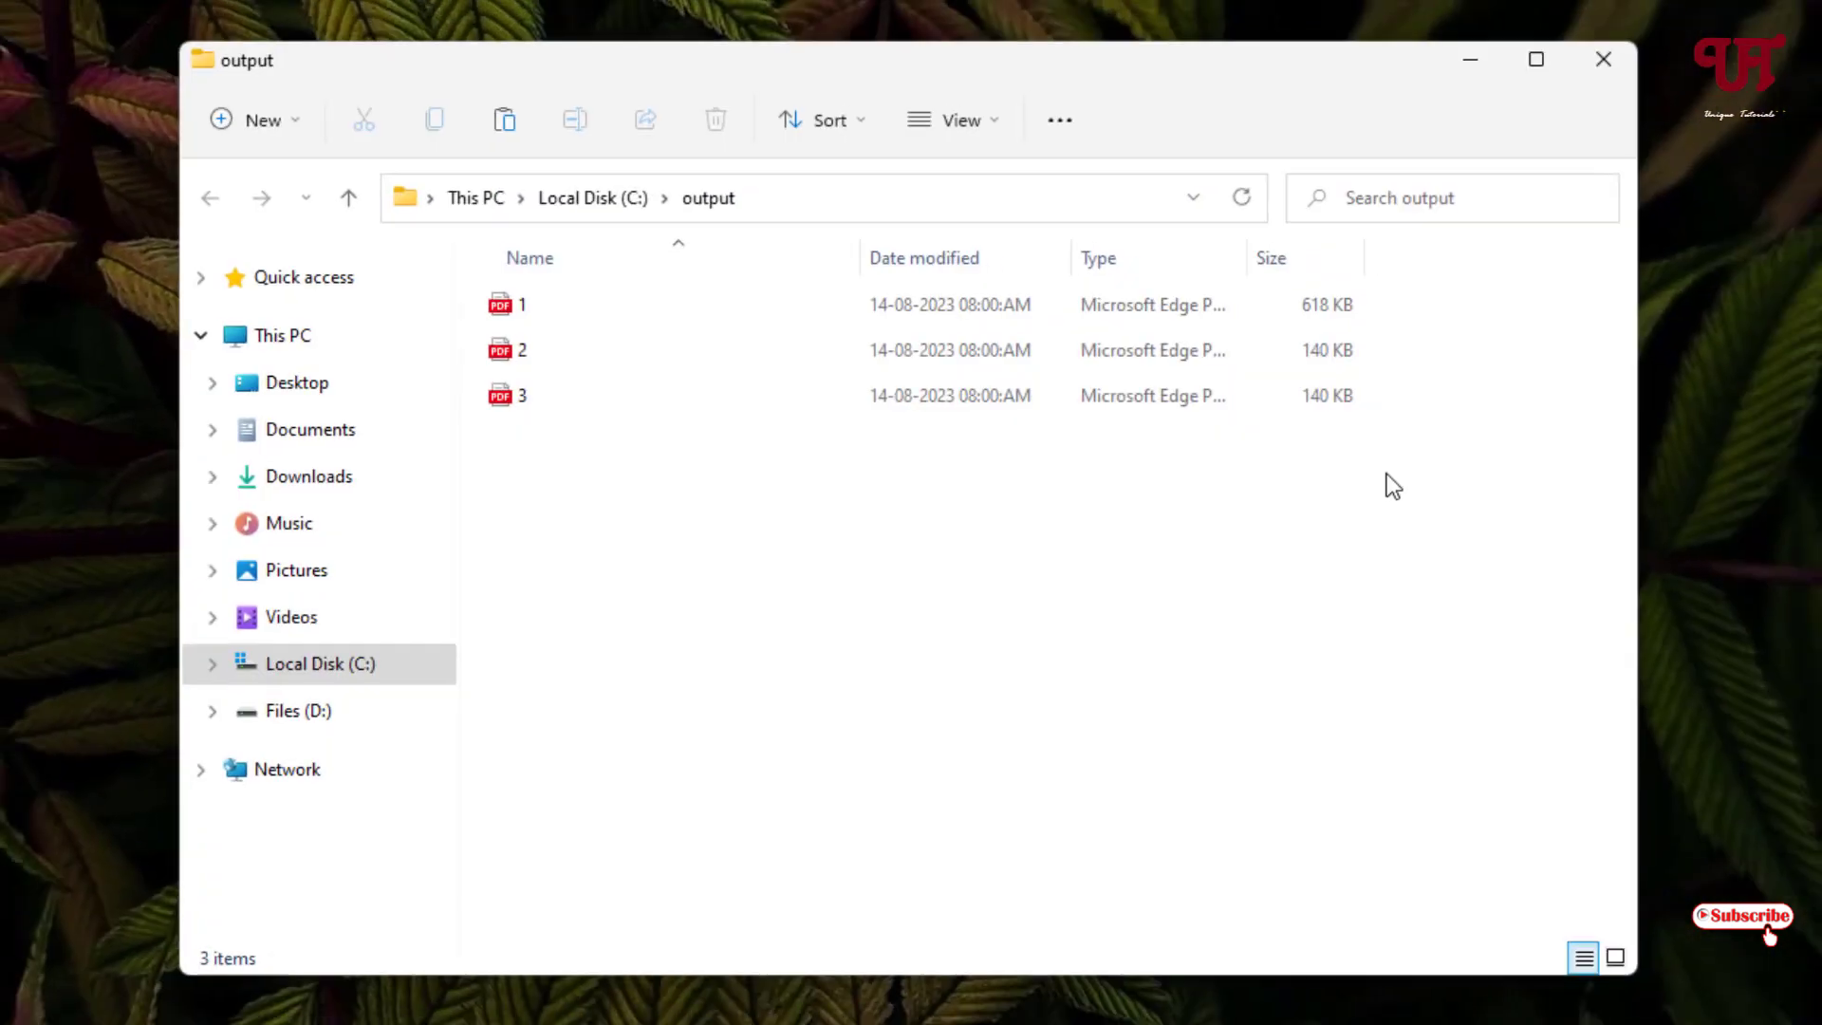
click(500, 313)
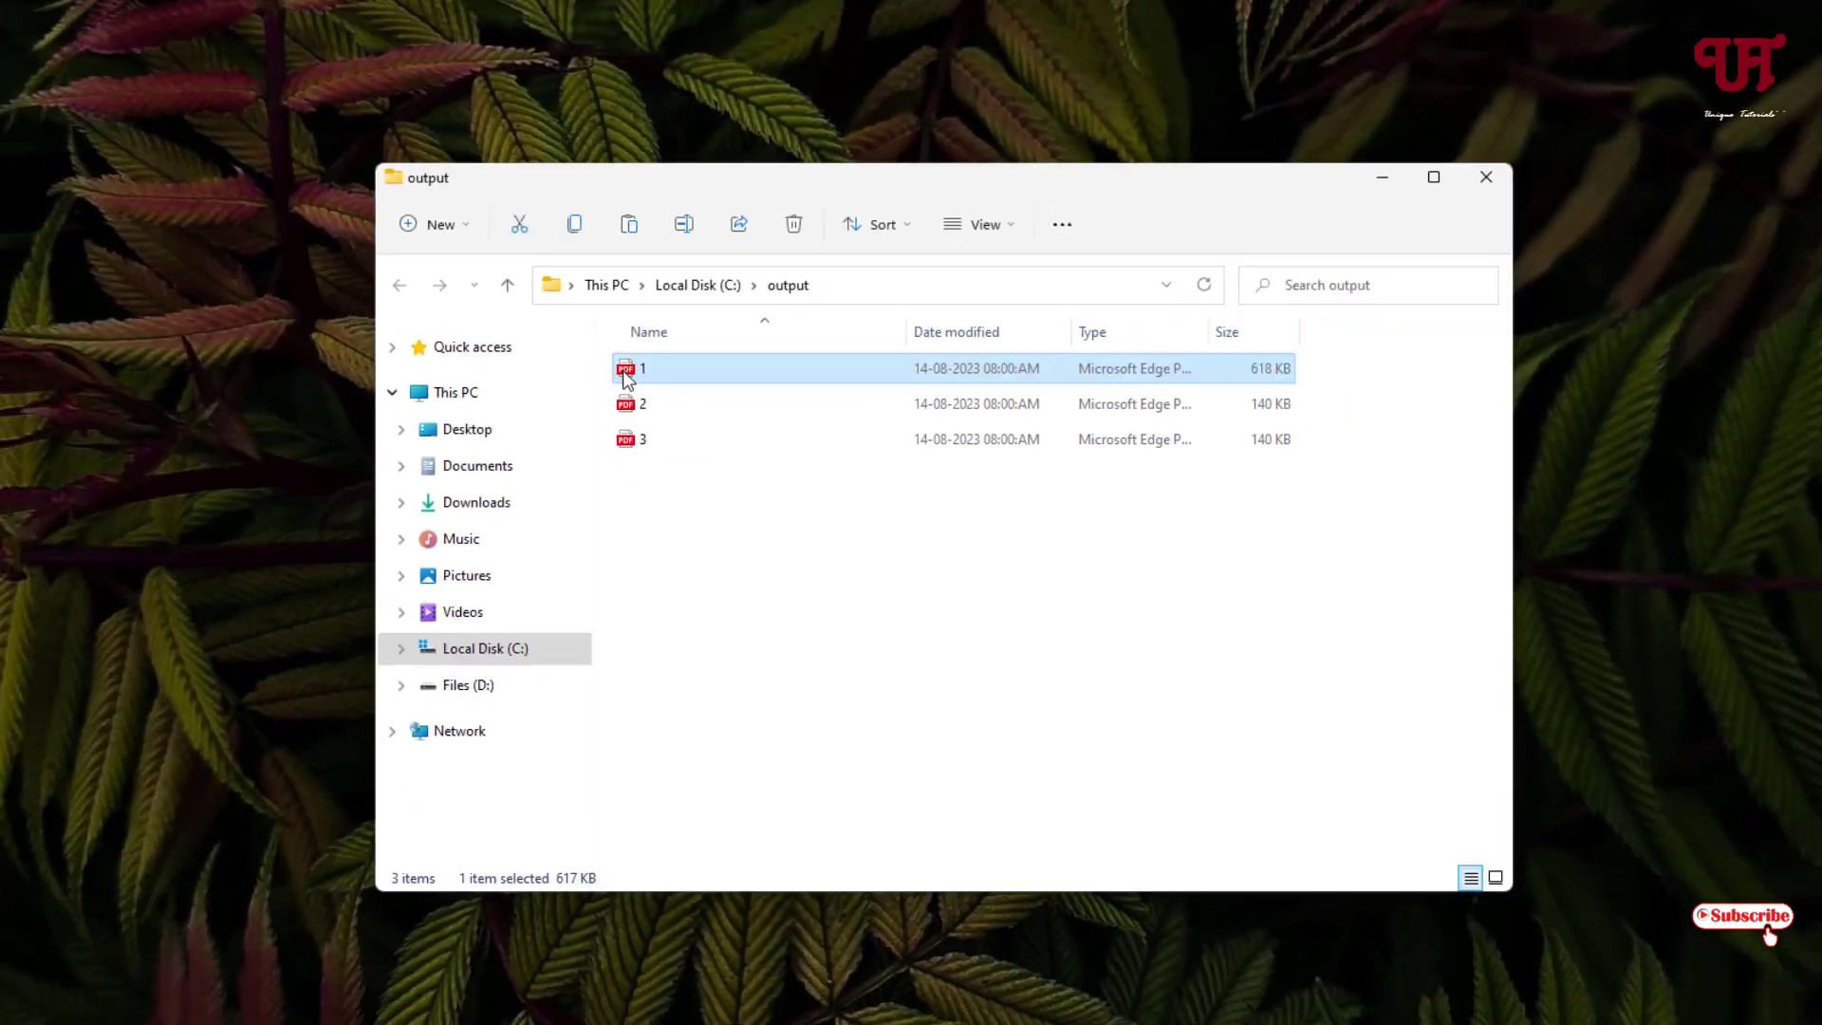
double_click(623, 372)
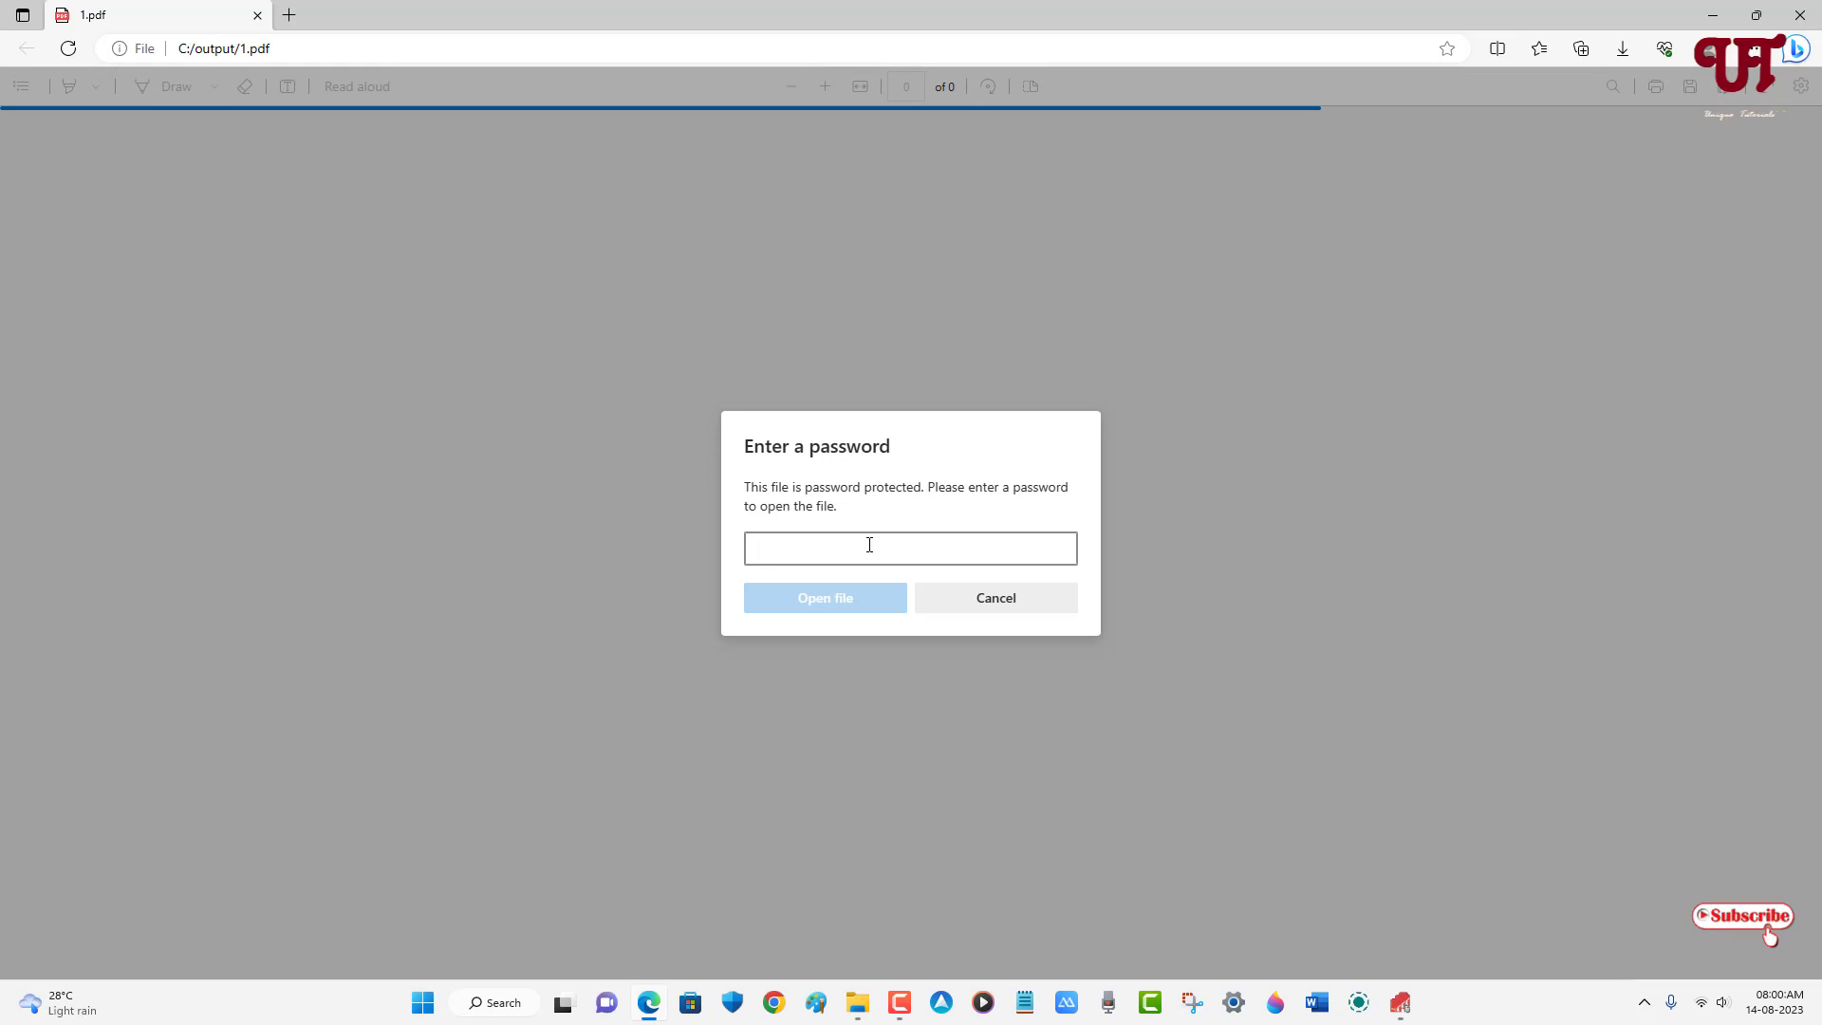
text(123456)
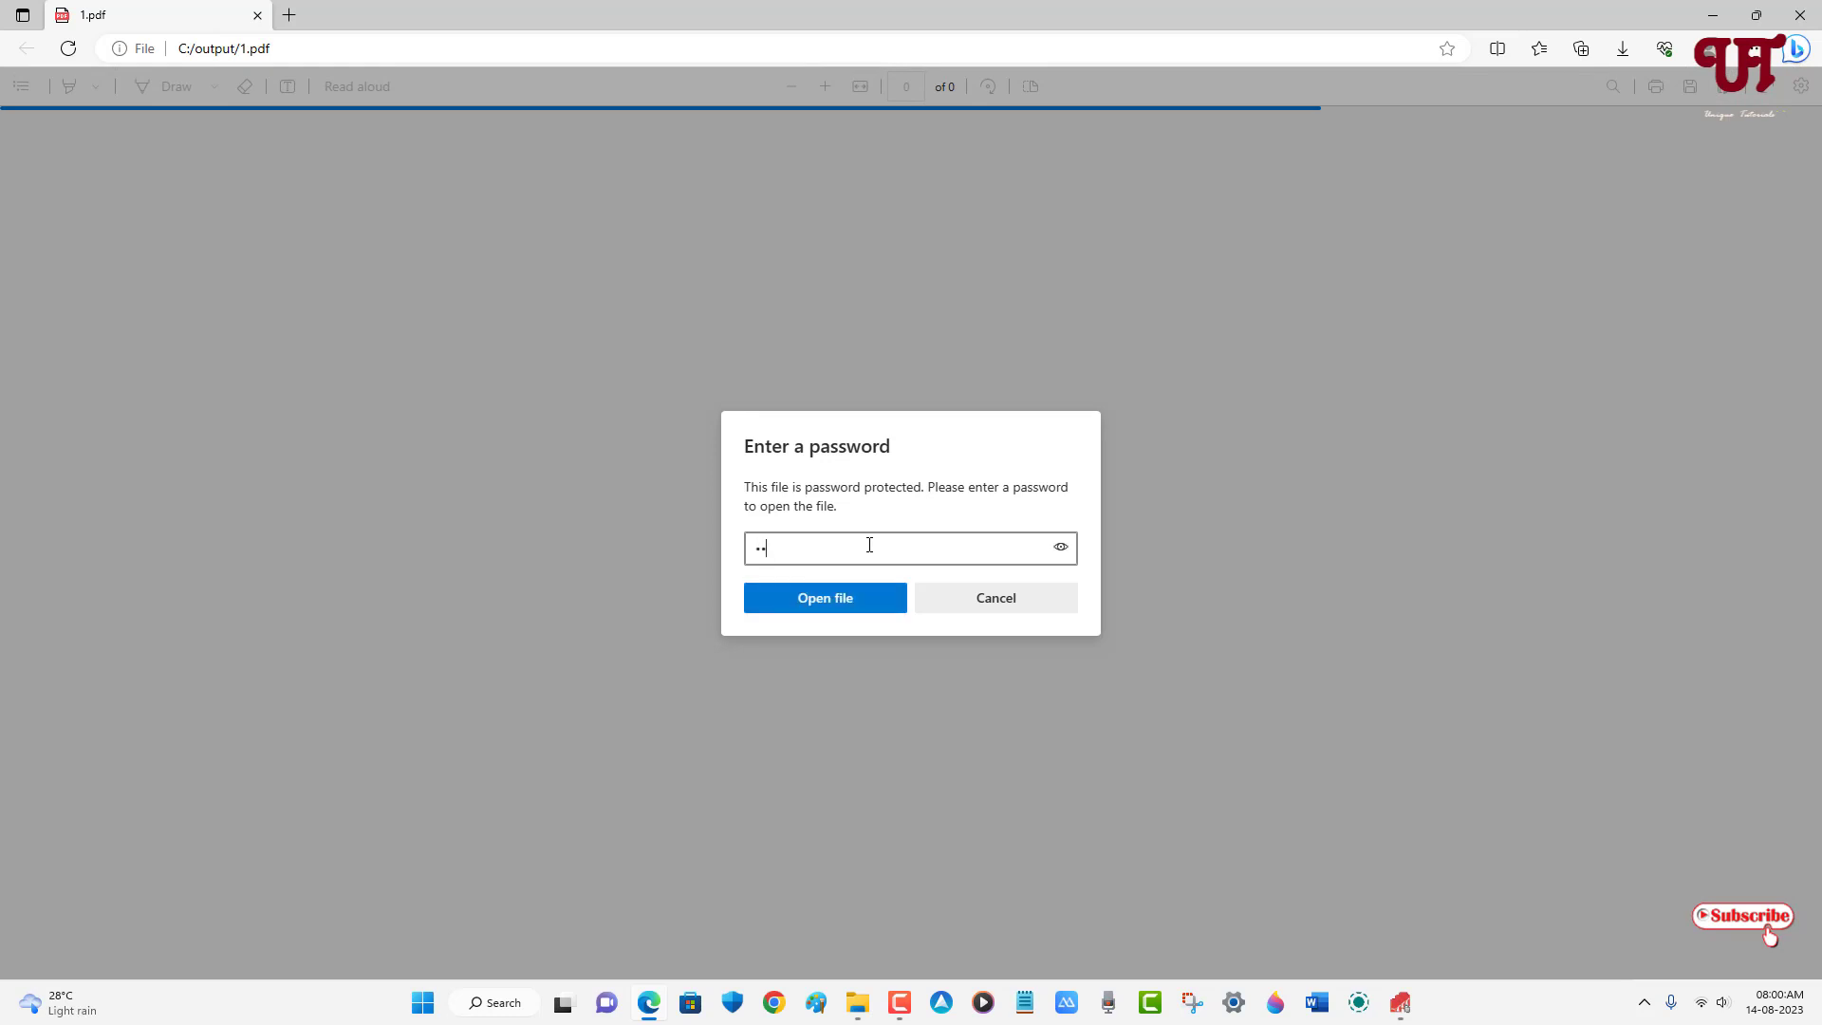
click(842, 600)
- Close the opened PDF, then permanently delete encrypted files 1, 2 and 3 from the output folder
click(1792, 17)
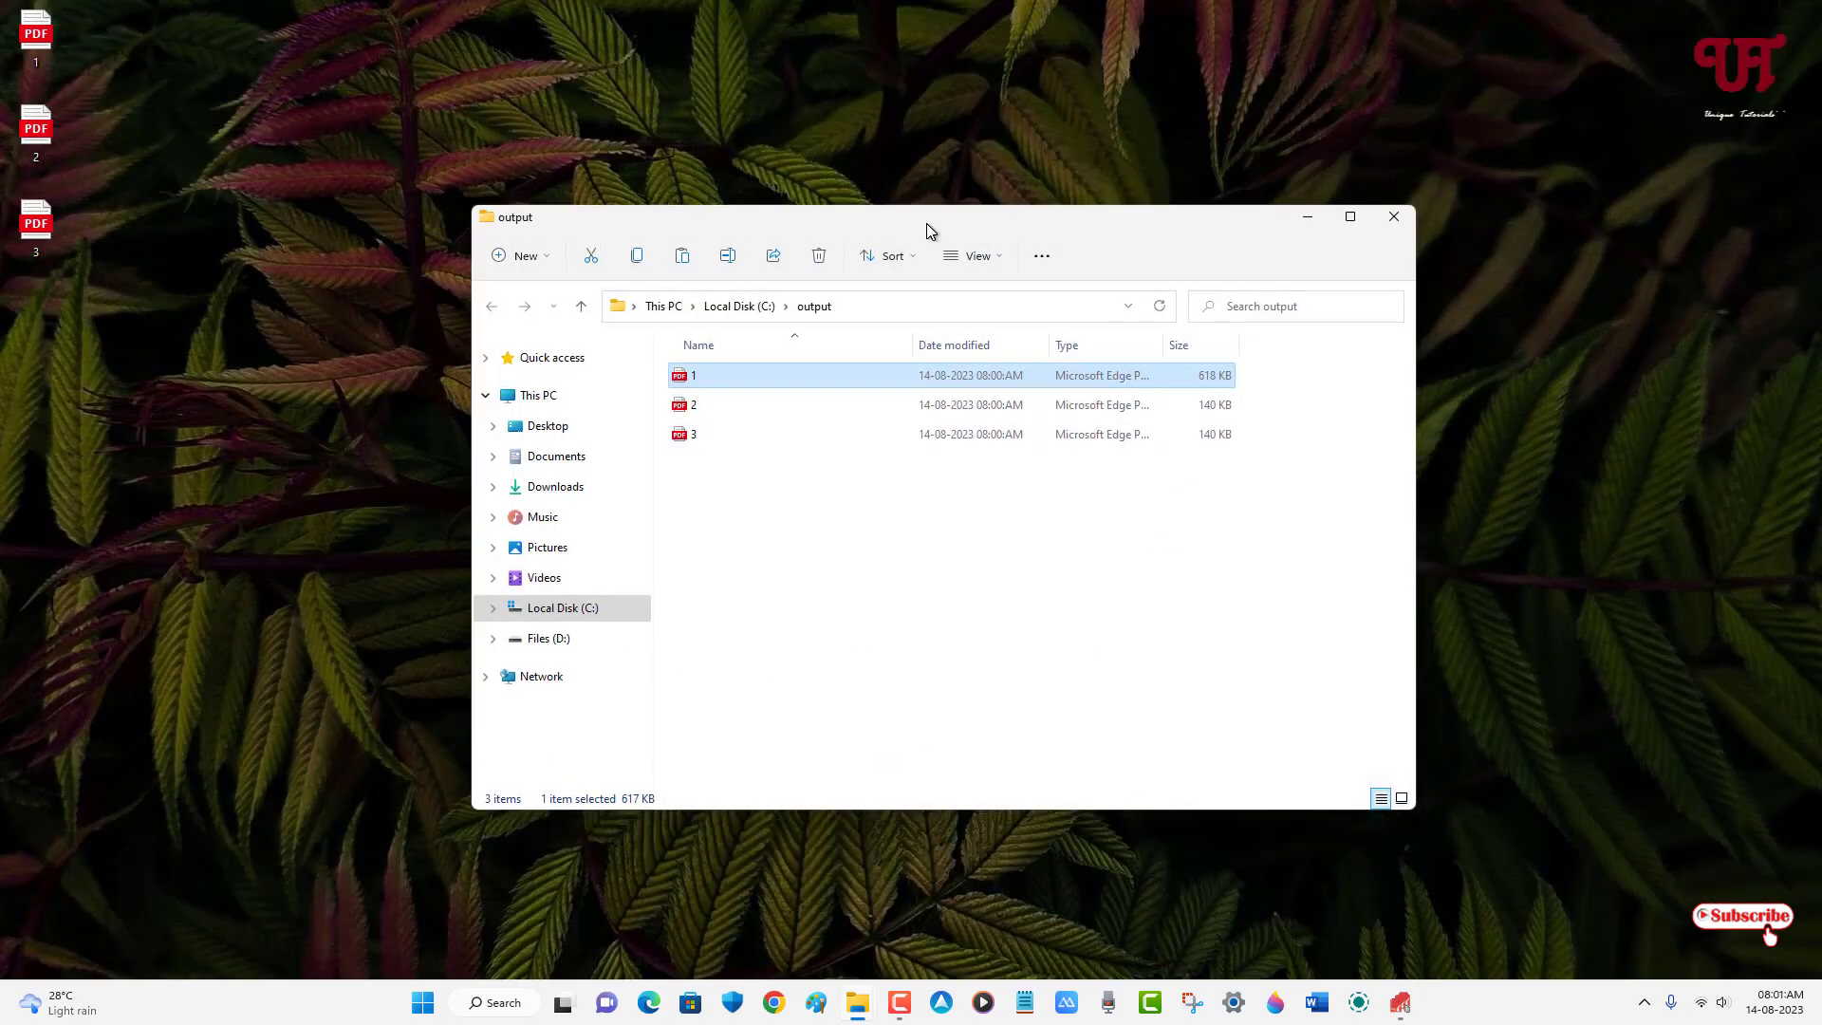
drag(744, 492, 693, 379)
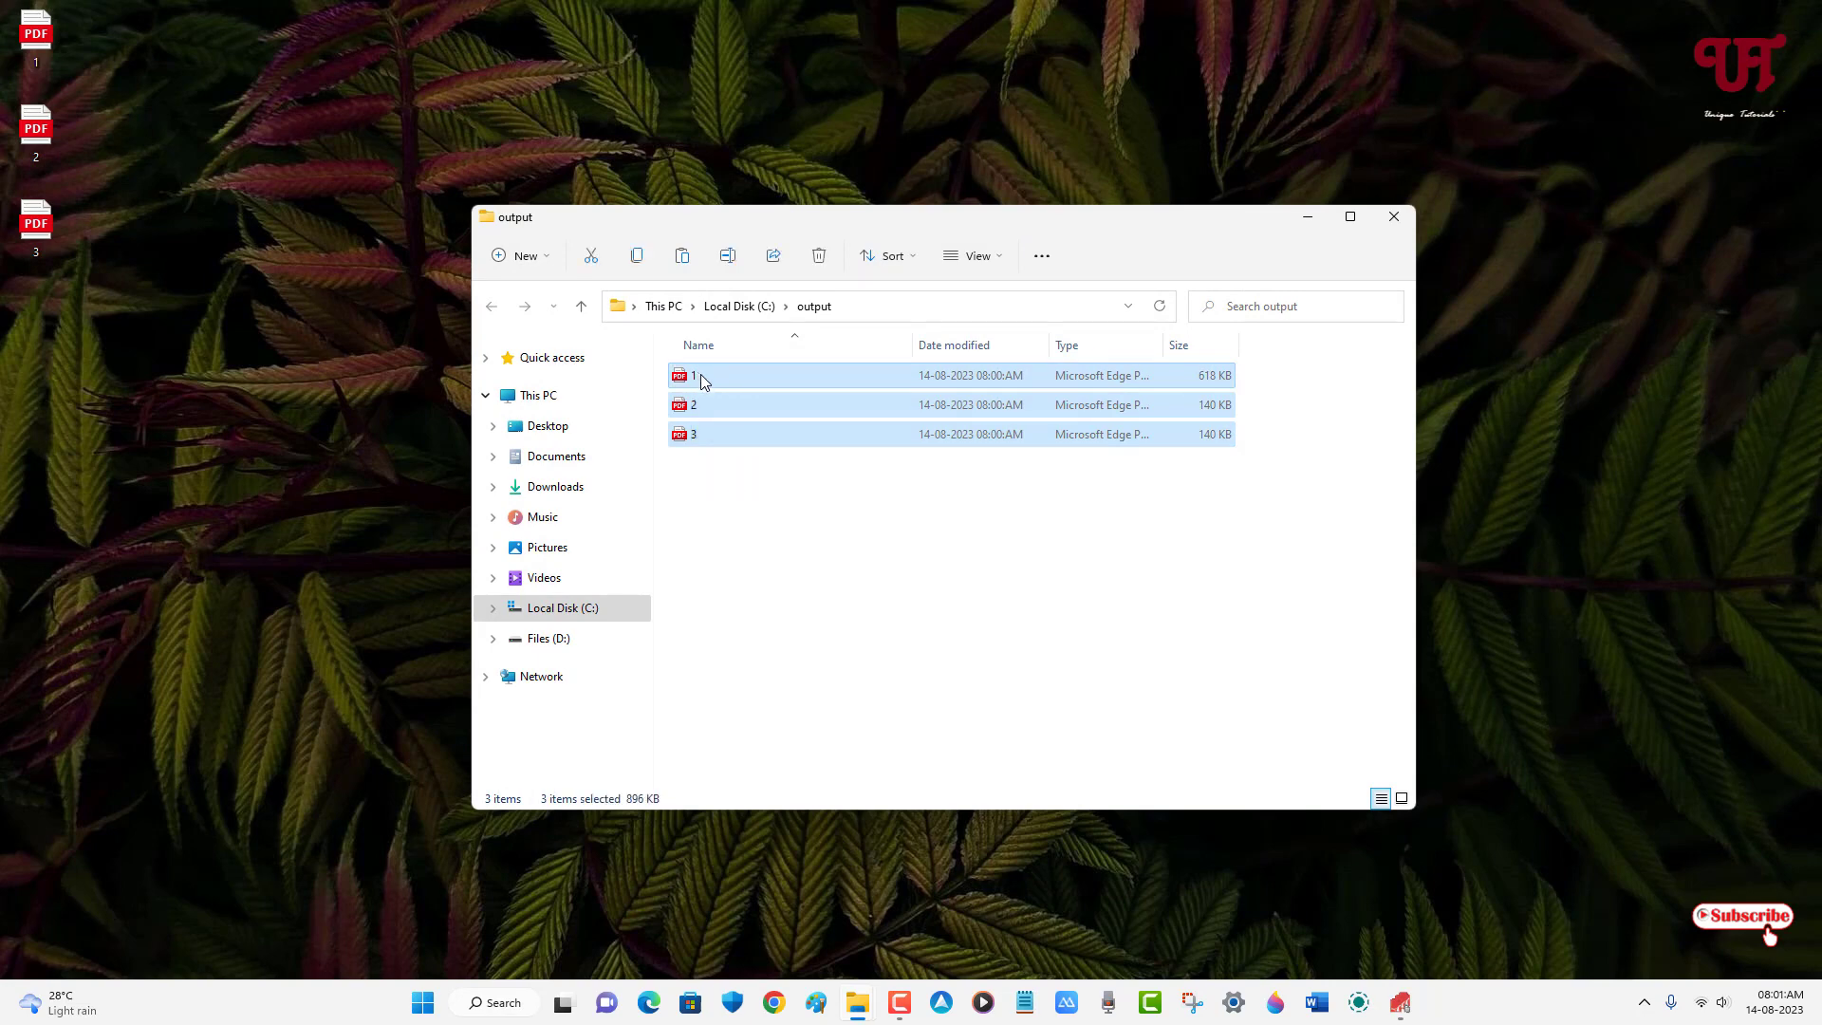
key(shift+Delete)
key(Return)
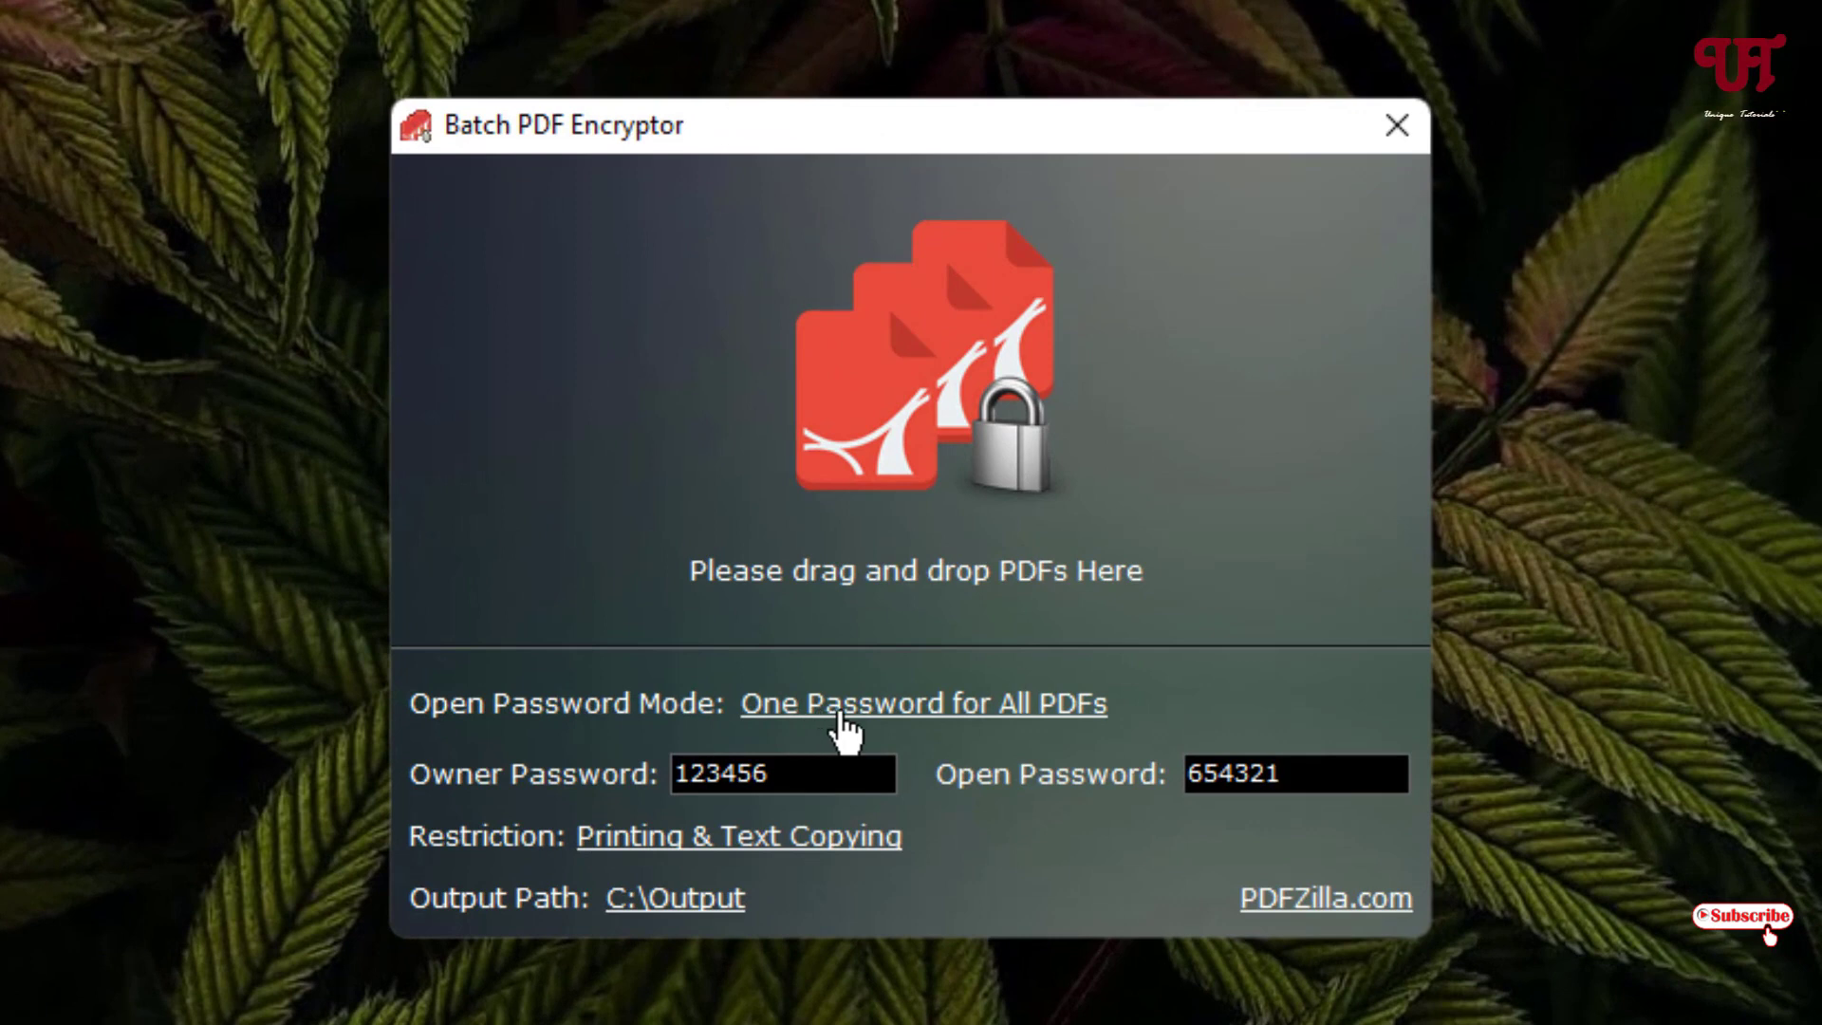
- Switch to a random password for each PDF and encrypt the three desktop PDFs again
click(841, 719)
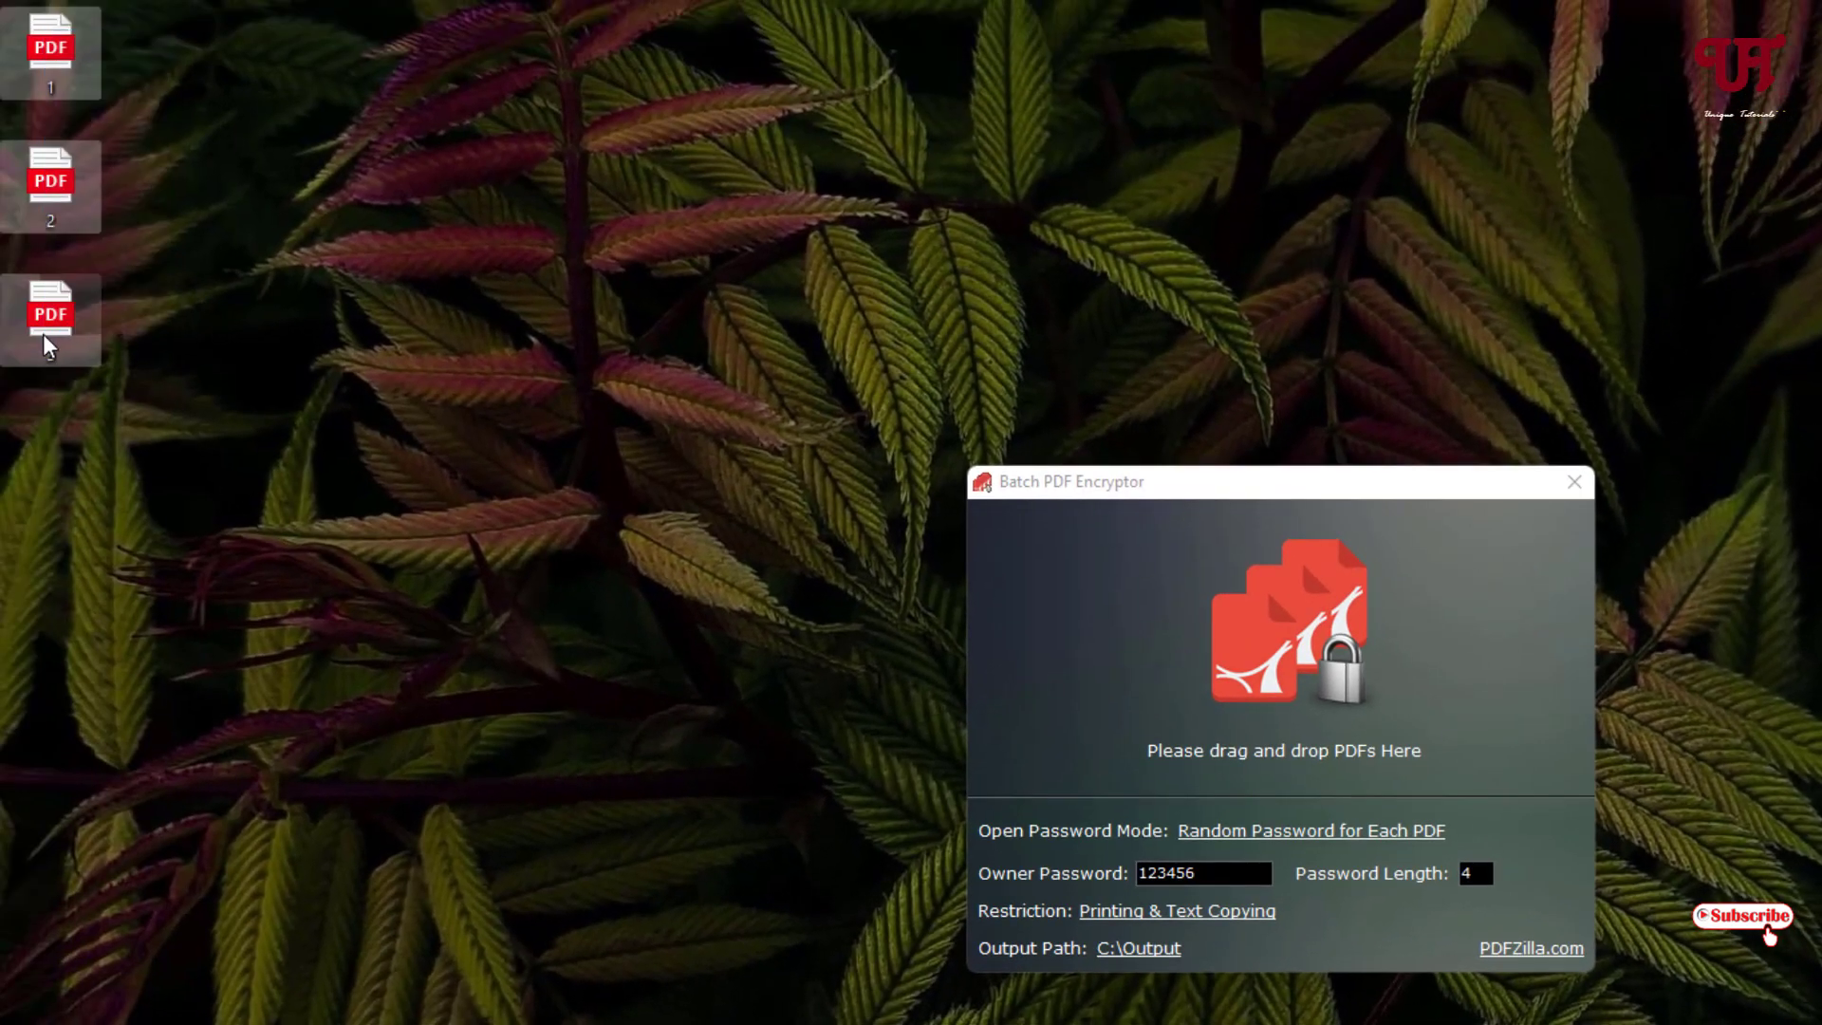
drag(294, 332, 1036, 602)
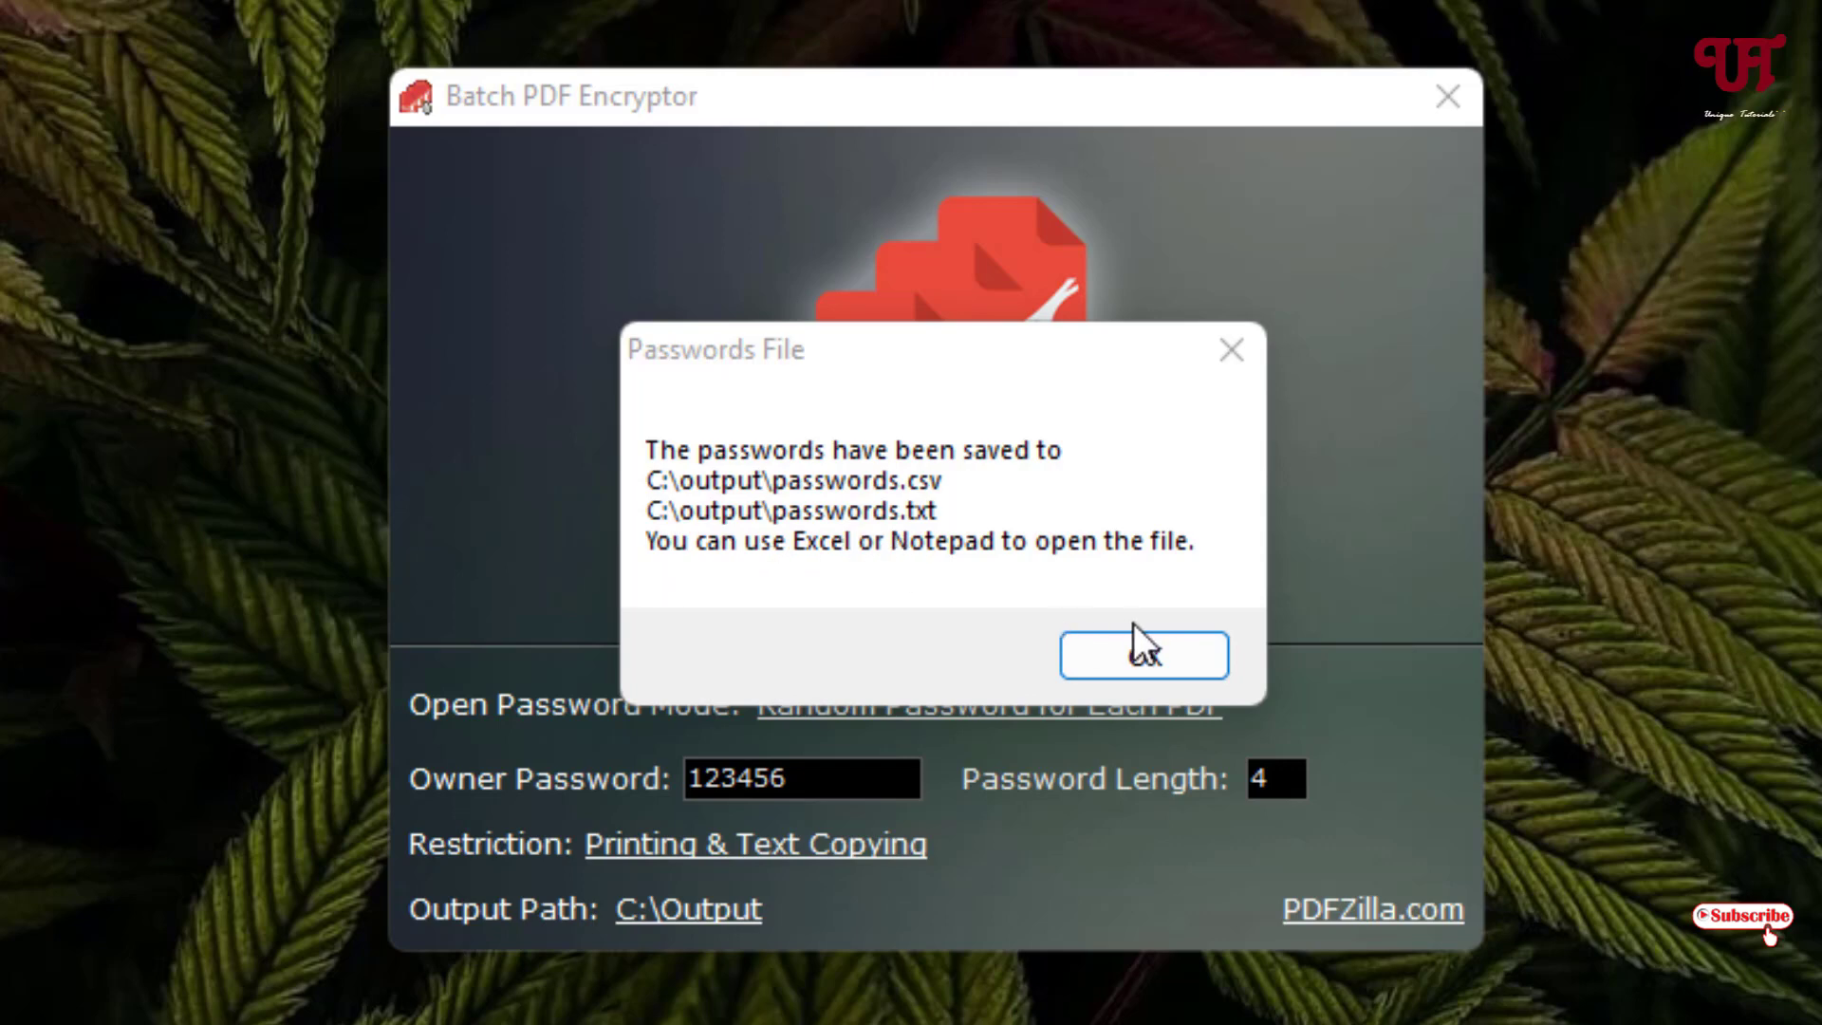
click(1122, 649)
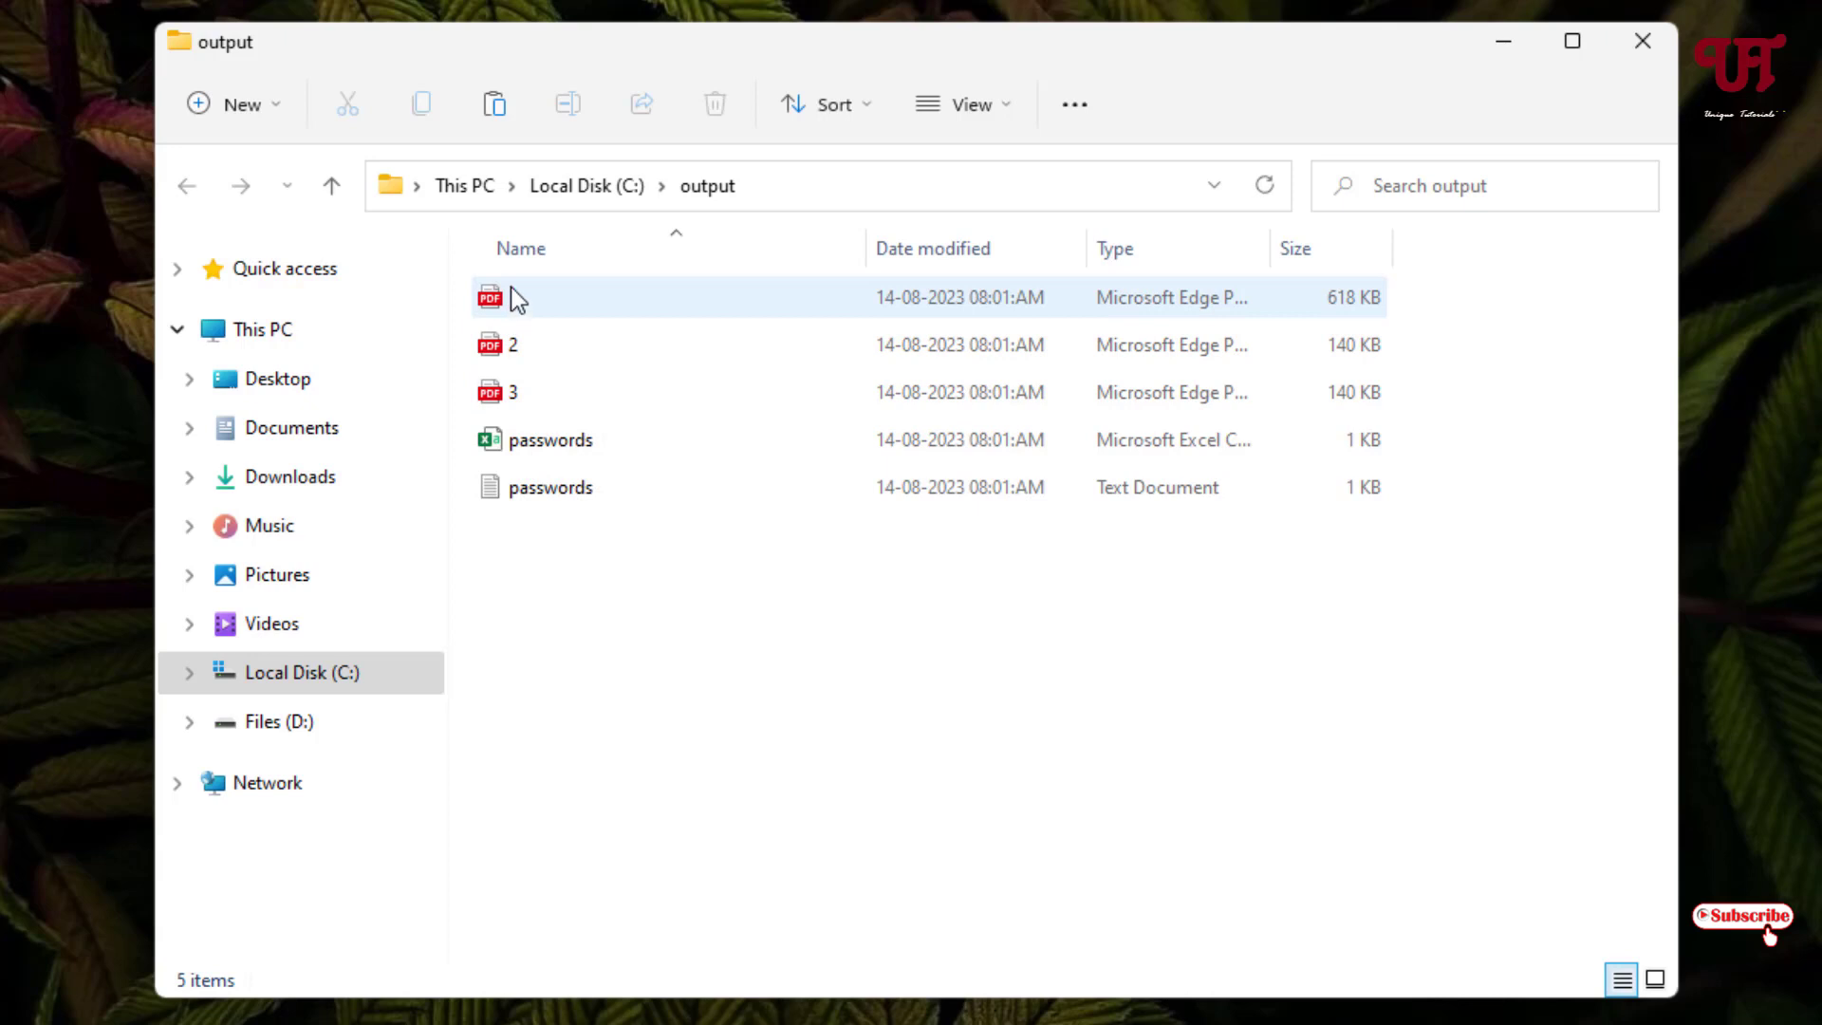
- Open passwords.txt from the output folder in Notepad and move it aside
click(530, 487)
double_click(536, 486)
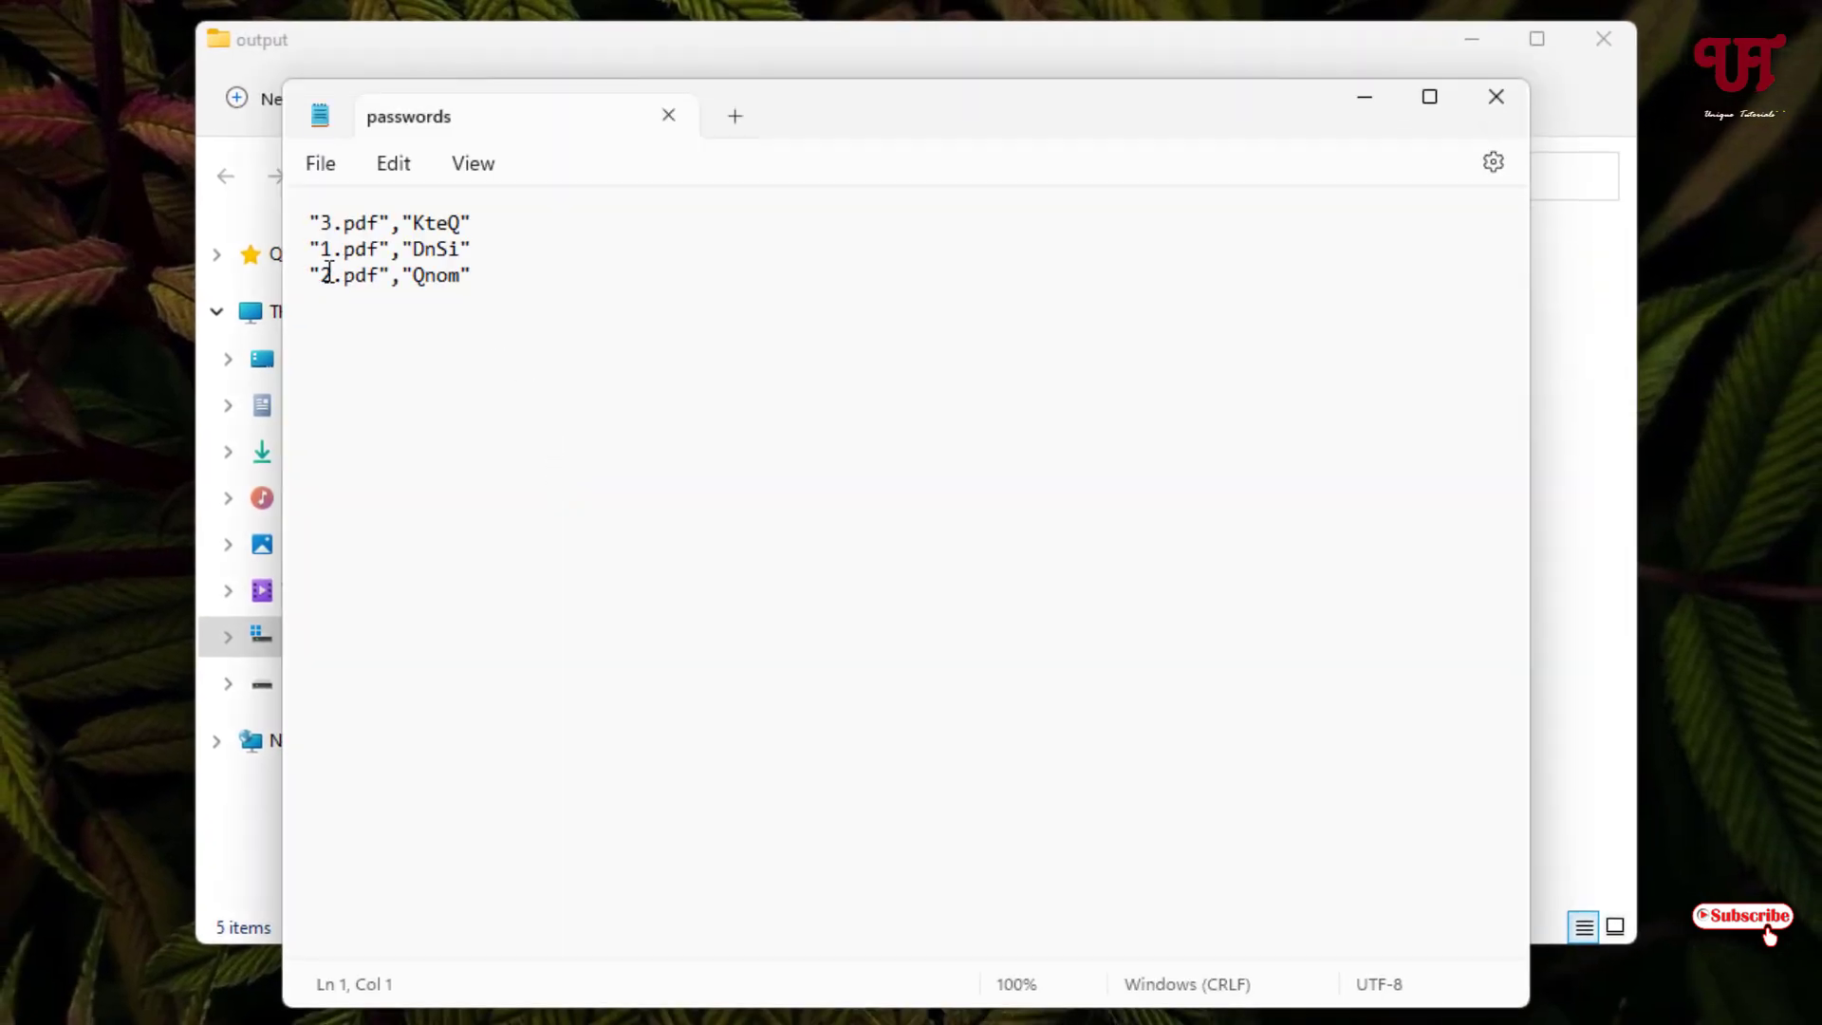
drag(765, 116, 1265, 131)
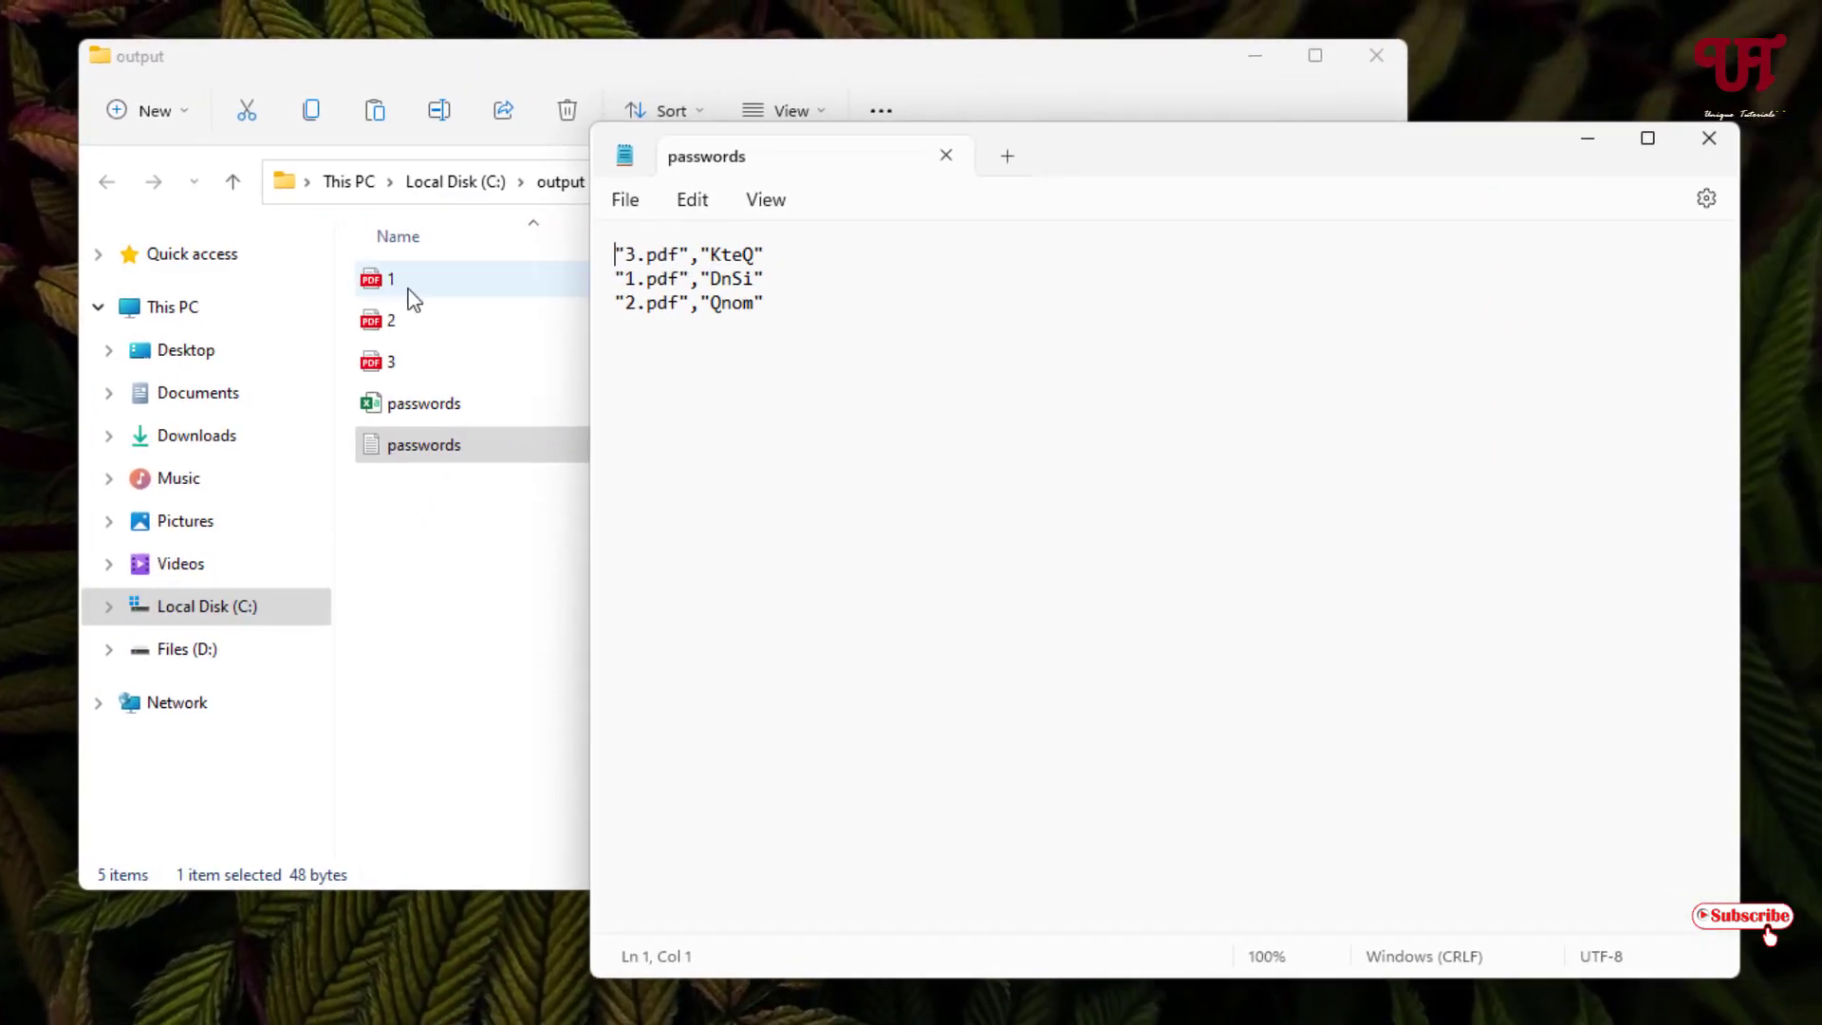
- Pick out the passwords listed for 1.pdf, 2.pdf and 3.pdf in Notepad
click(426, 287)
click(1558, 366)
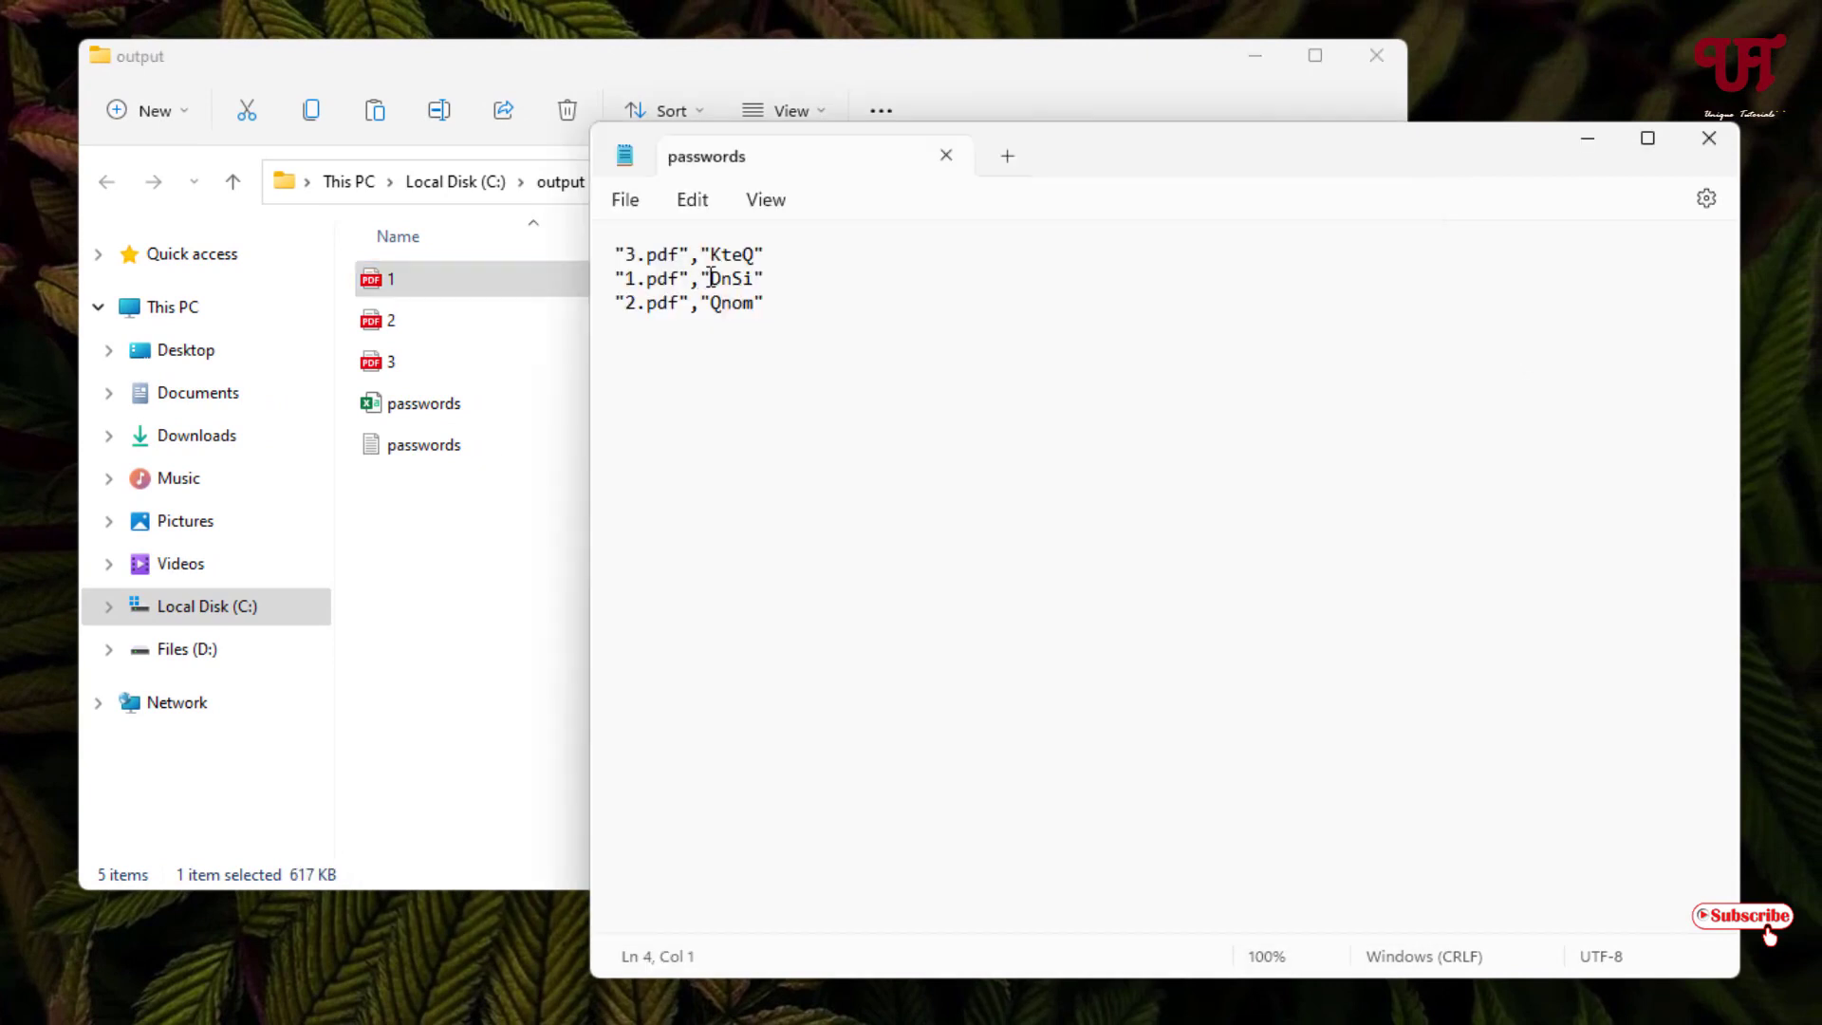
drag(710, 279, 755, 278)
double_click(718, 304)
double_click(755, 253)
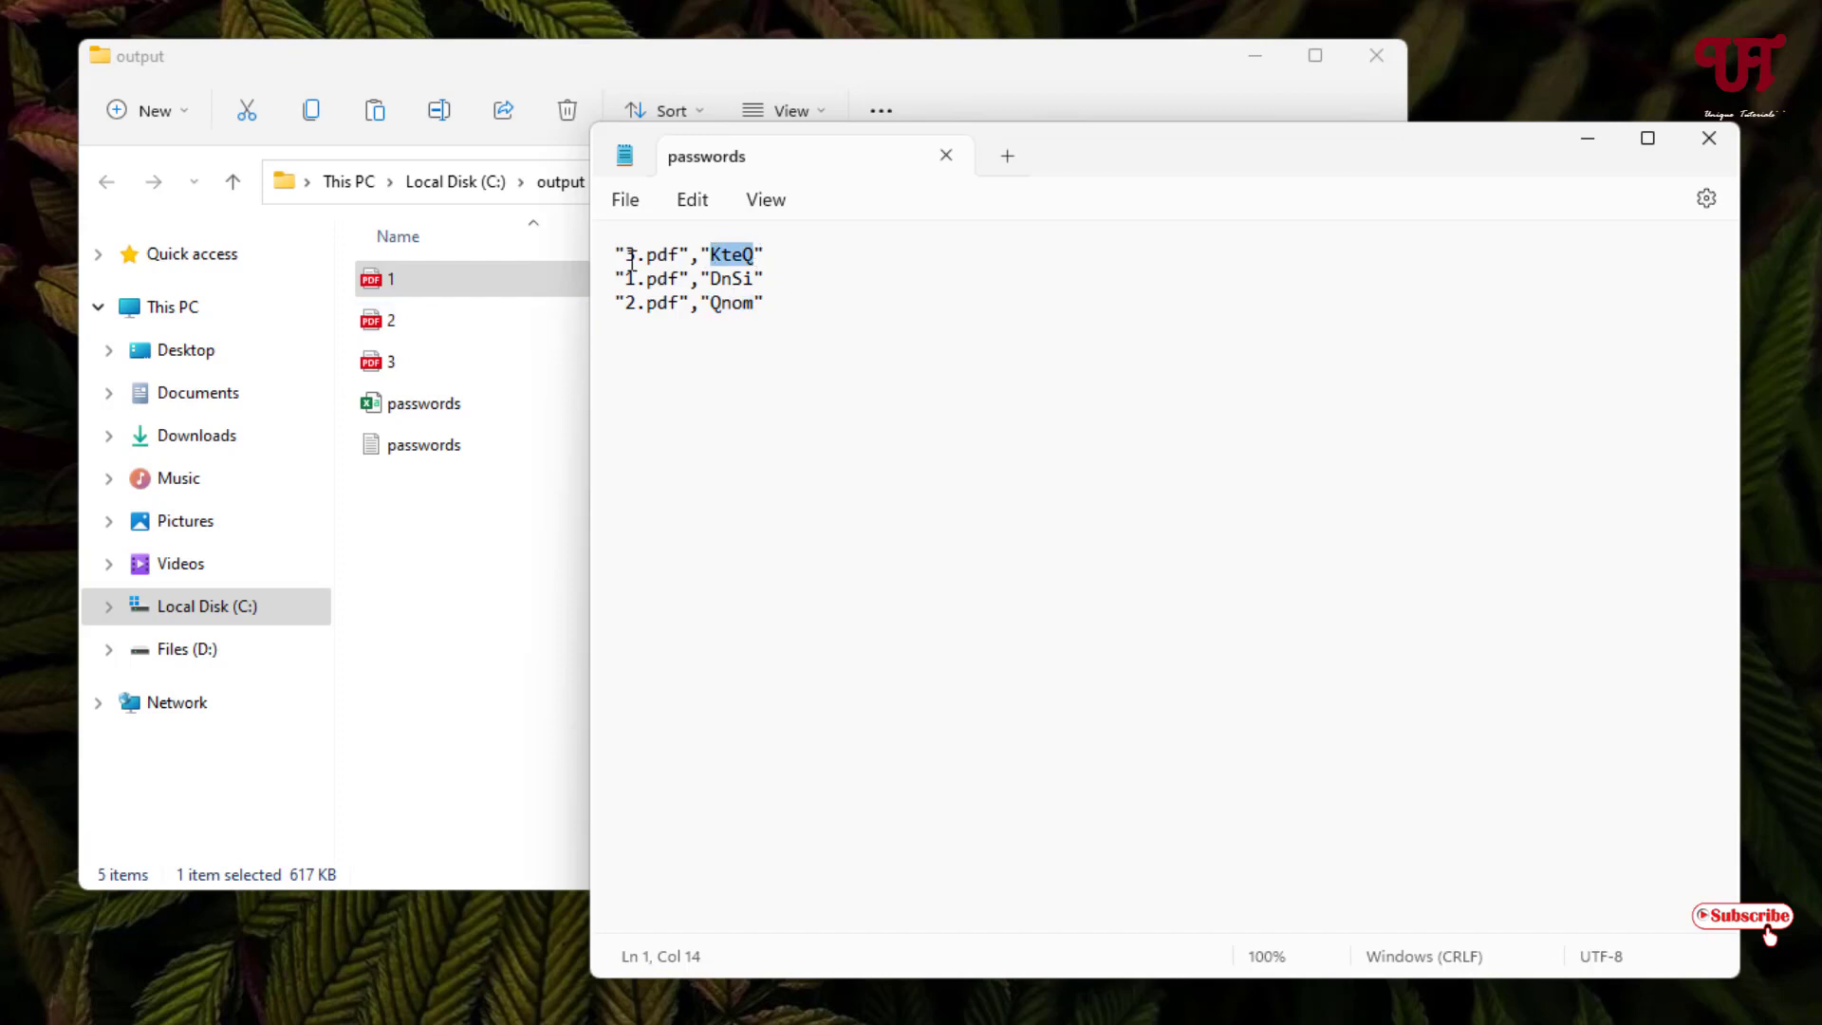
- Copy 1.pdf's password from Notepad and paste it into Edge's prompt to unlock 1.pdf
click(754, 277)
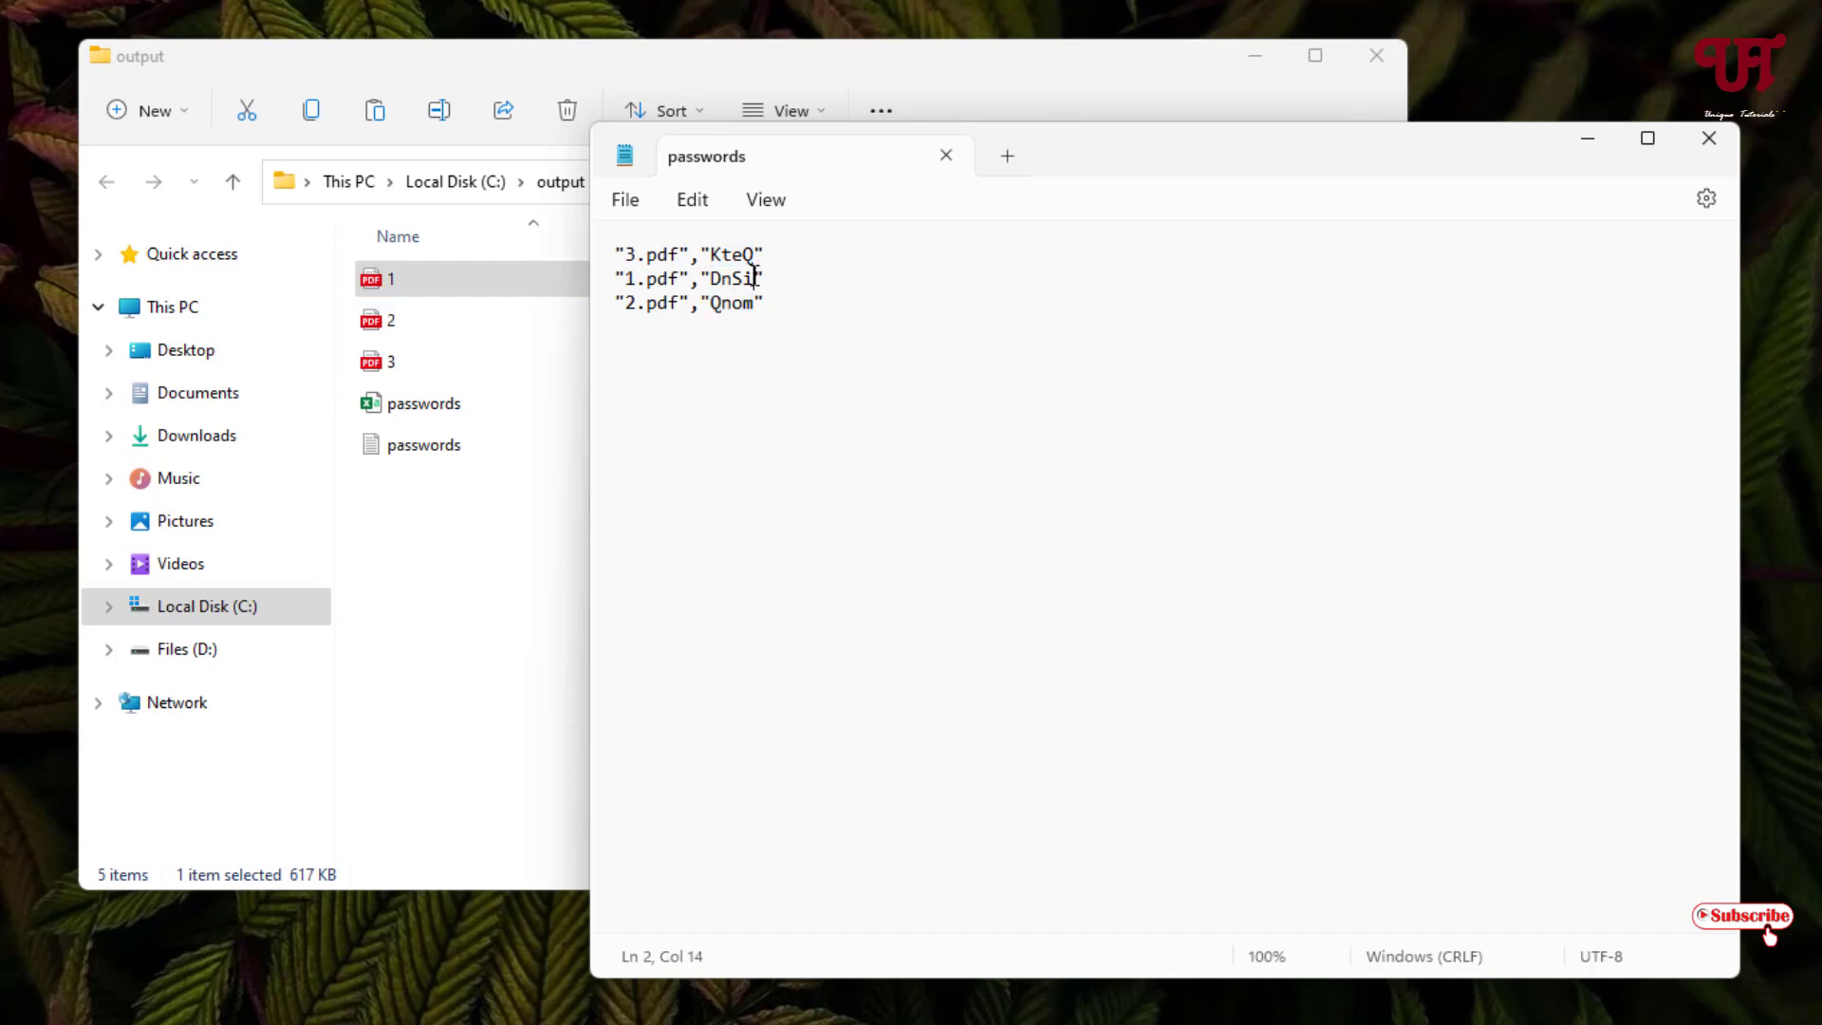
drag(755, 277, 715, 277)
right_click(723, 279)
click(804, 418)
click(481, 304)
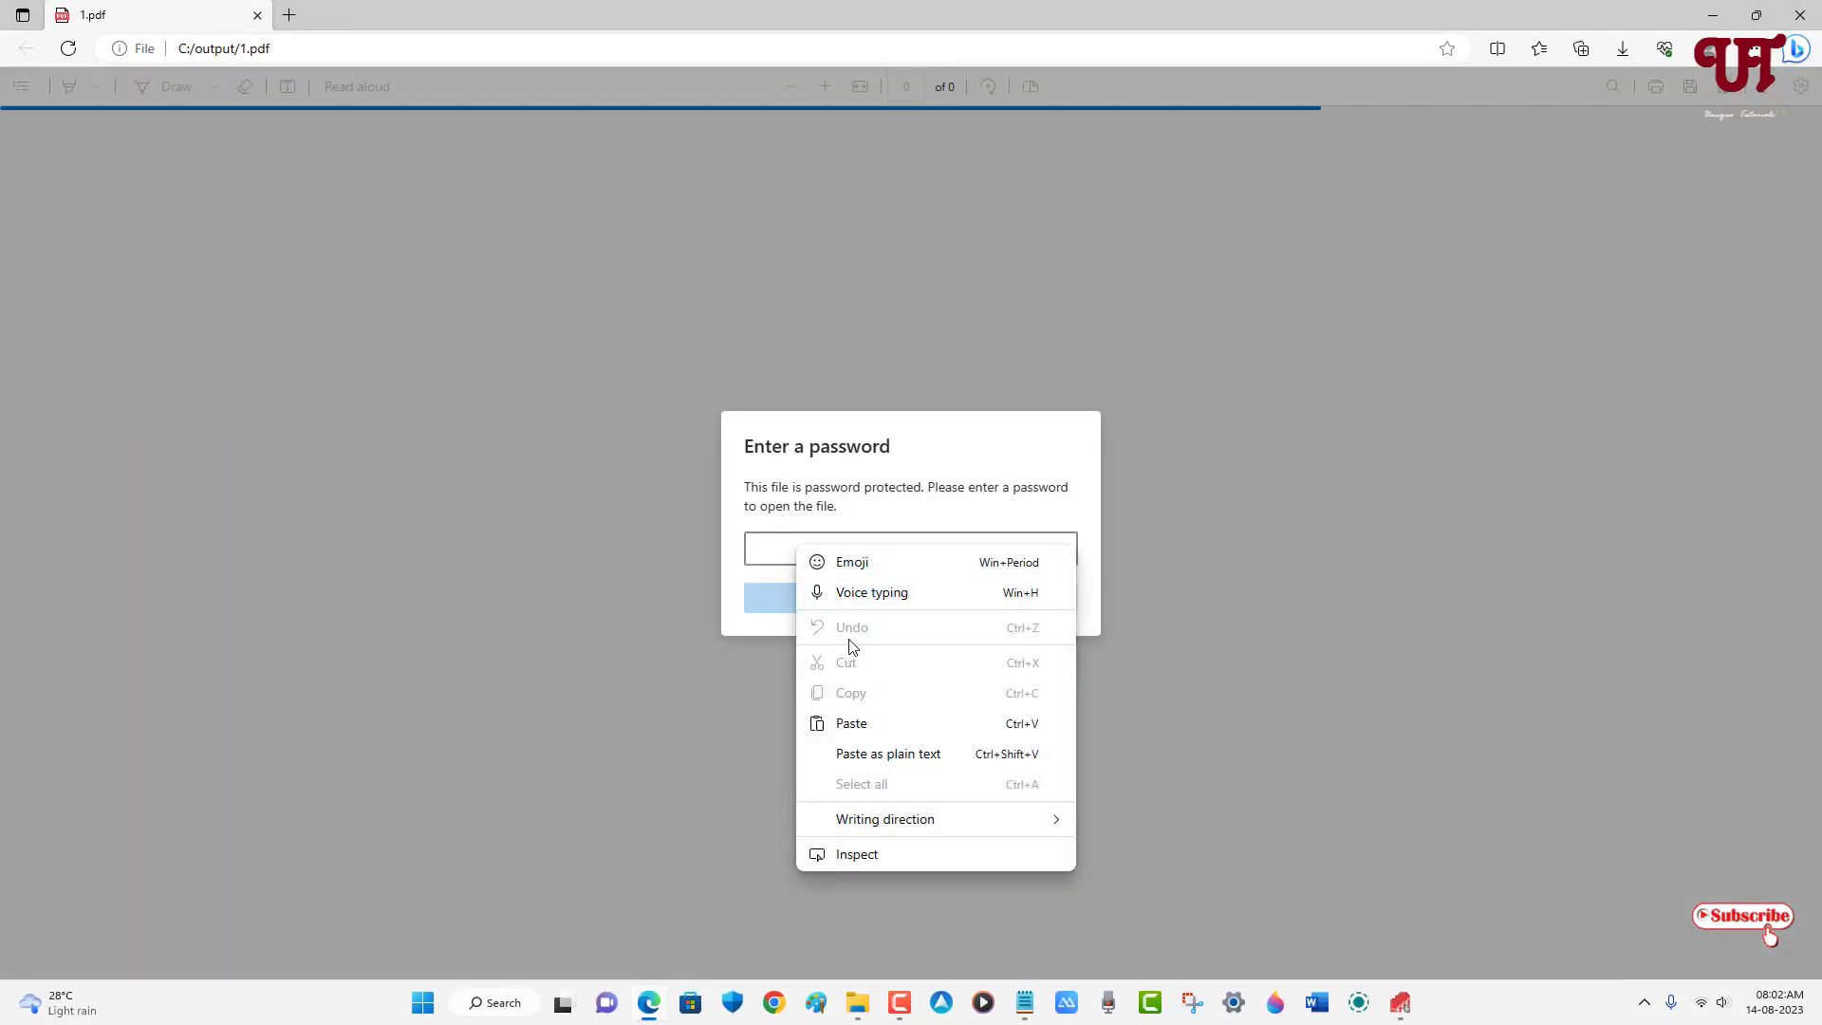
click(859, 723)
click(835, 599)
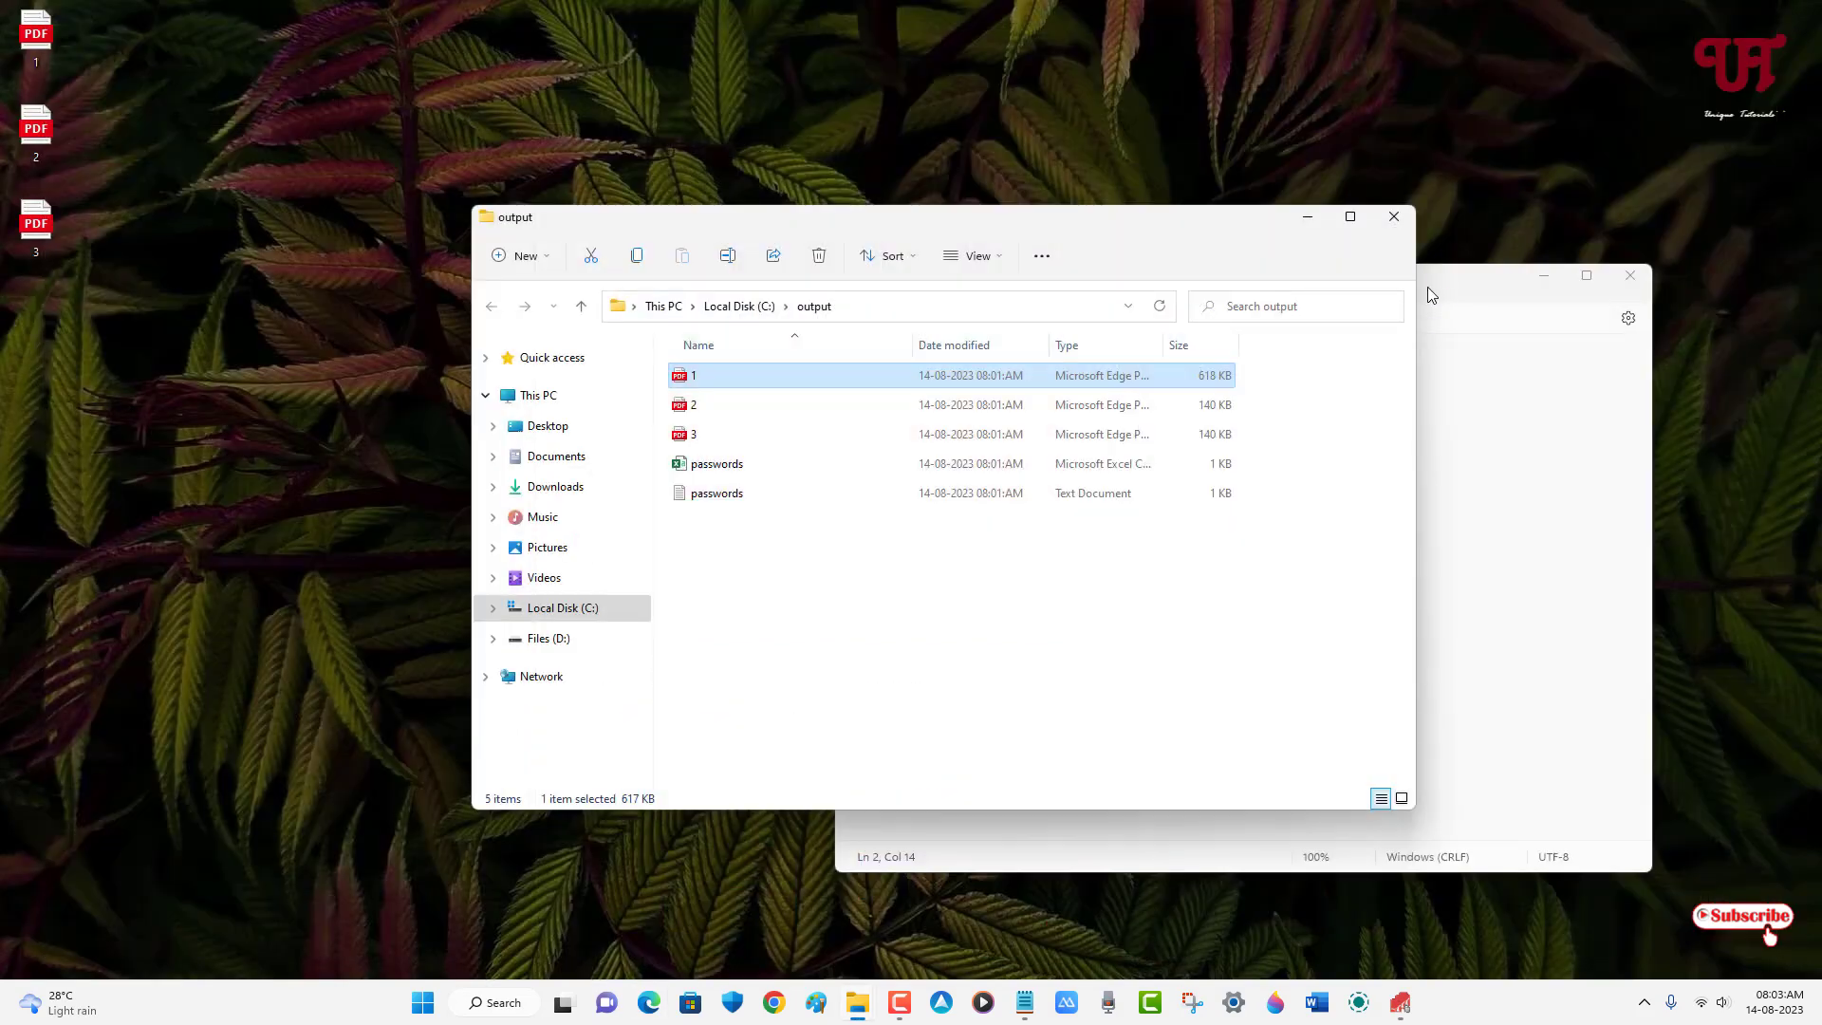
- Close the output-folder Explorer window, the passwords.txt Notepad window and Batch PDF Encryptor
click(1394, 217)
click(1630, 277)
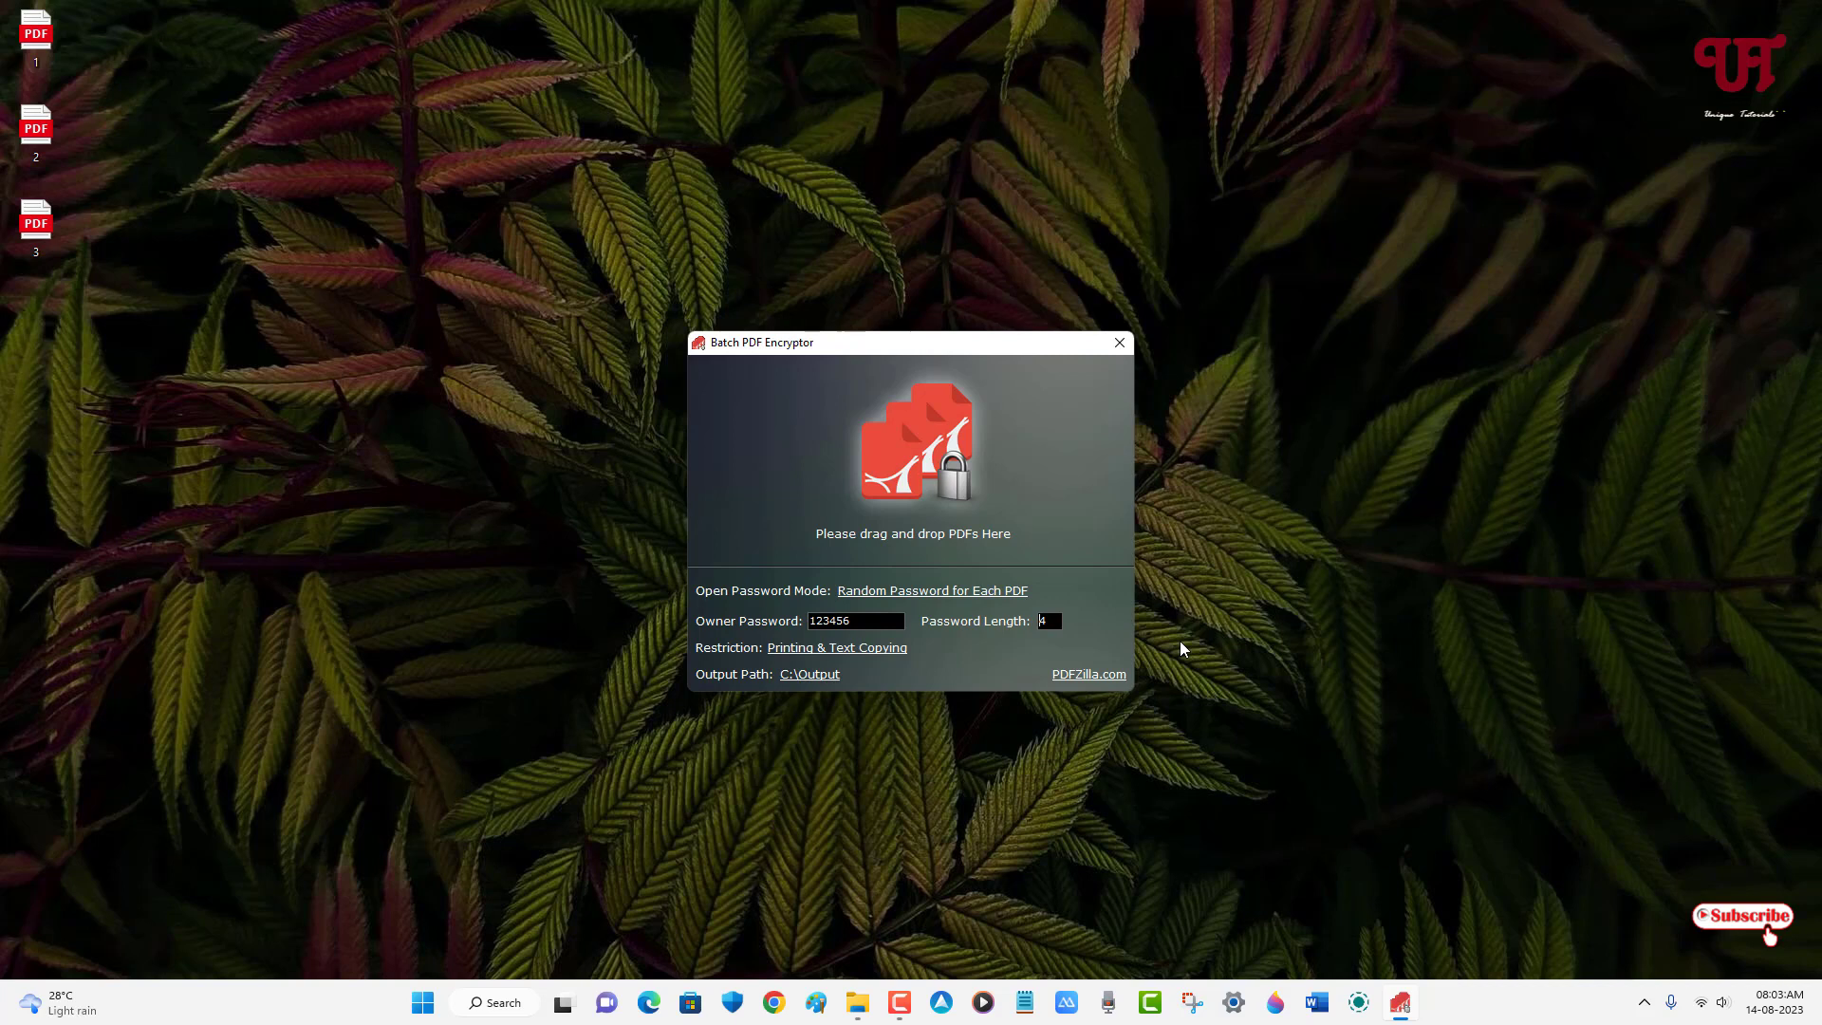
click(1120, 343)
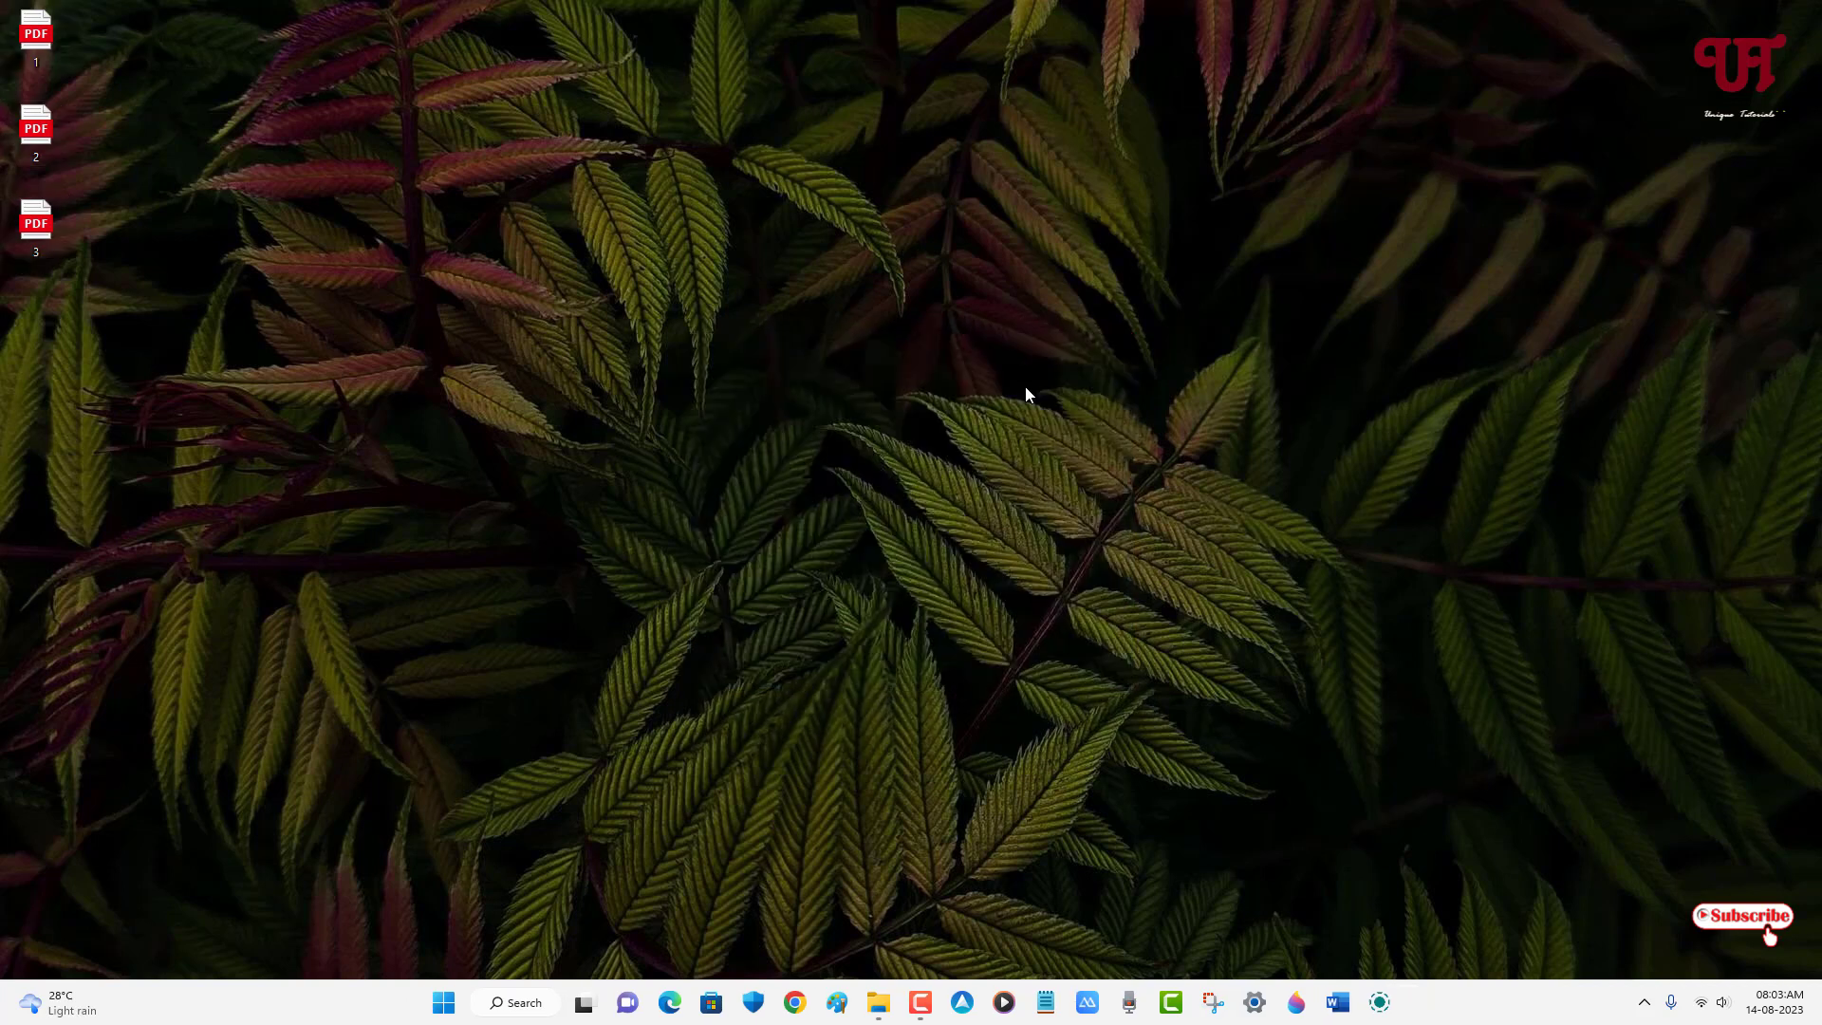